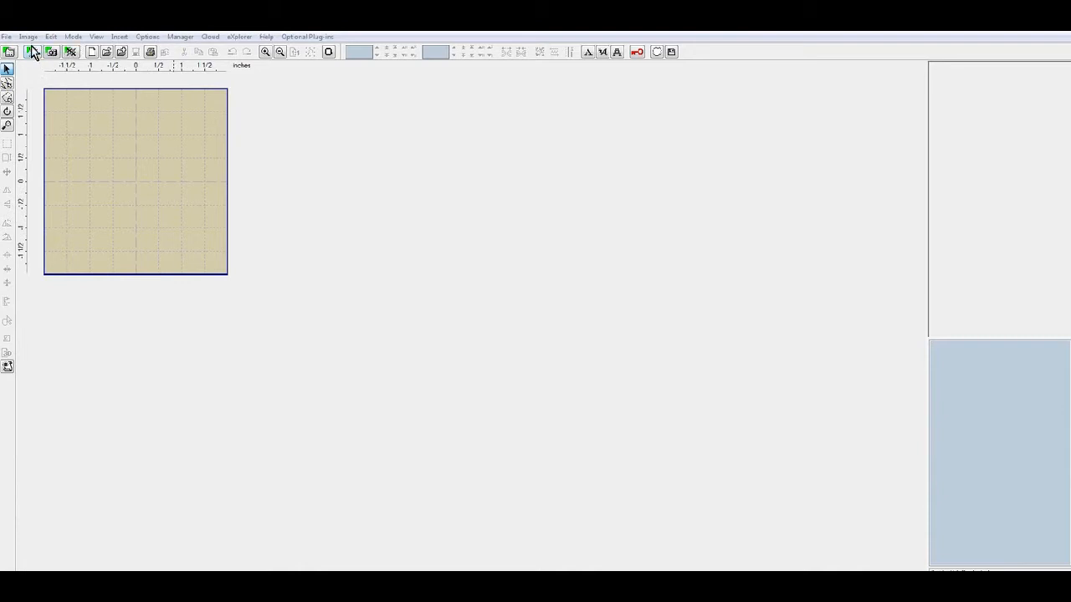
Open the Studio digitizing workspace with an empty design
click(34, 51)
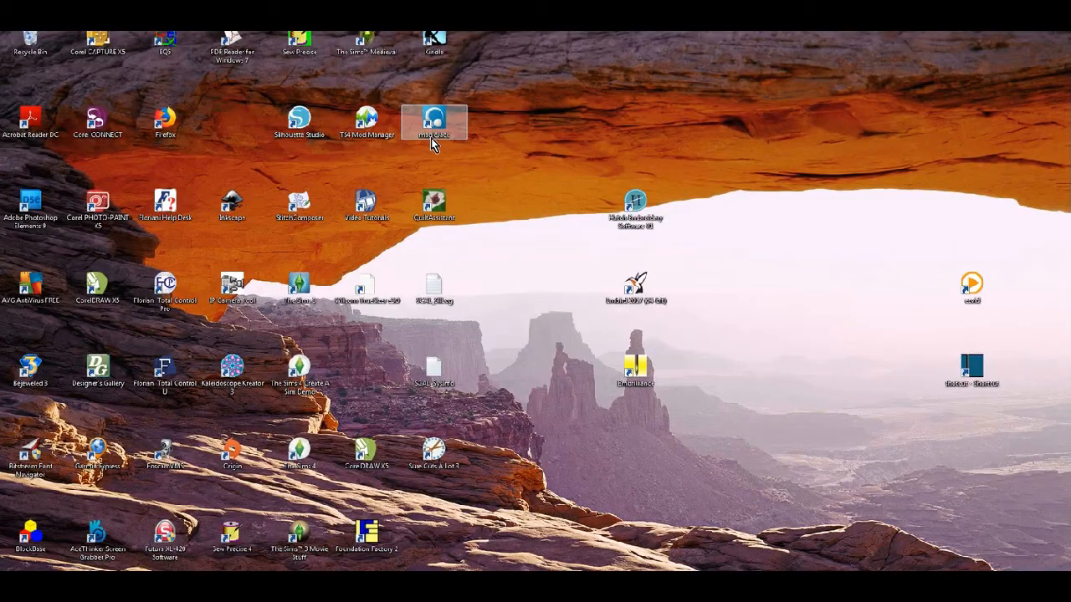
double_click(432, 138)
scroll(548, 302, up, 2)
scroll(547, 299, down, 2)
scroll(440, 231, up, 1)
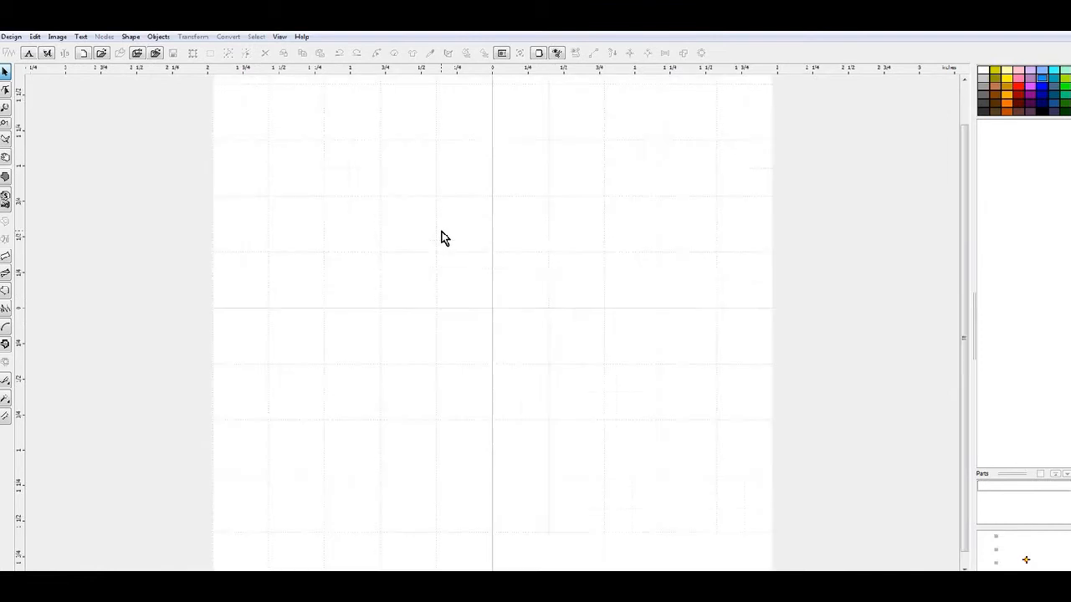
Import the SLEEPY-SLOTH-13 heart image from the sloths folder and scale it to fit the current hoop
click(57, 37)
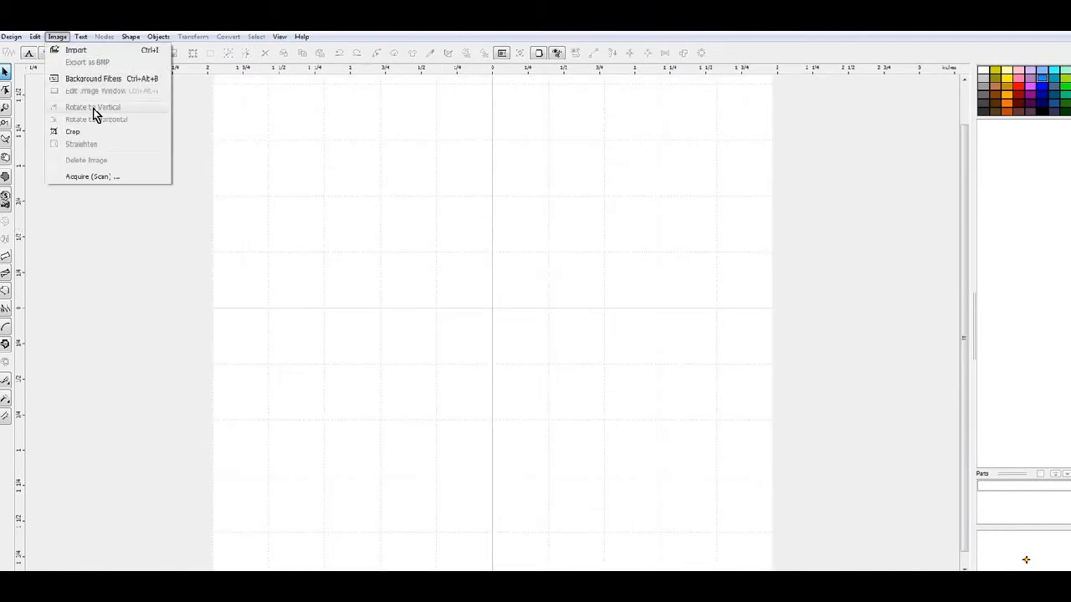
click(97, 52)
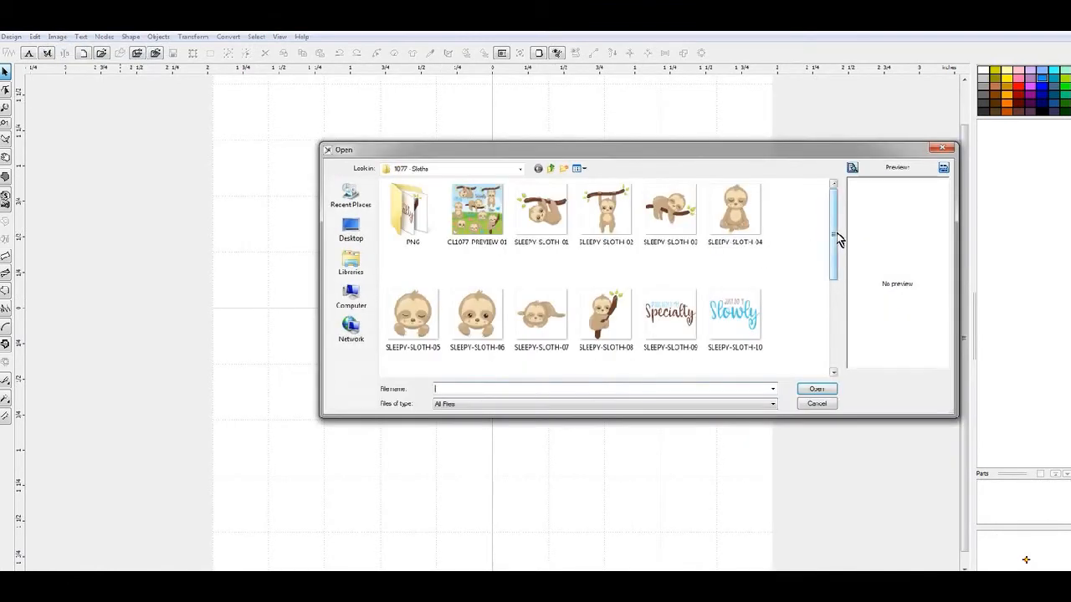
drag(836, 239, 844, 303)
click(541, 289)
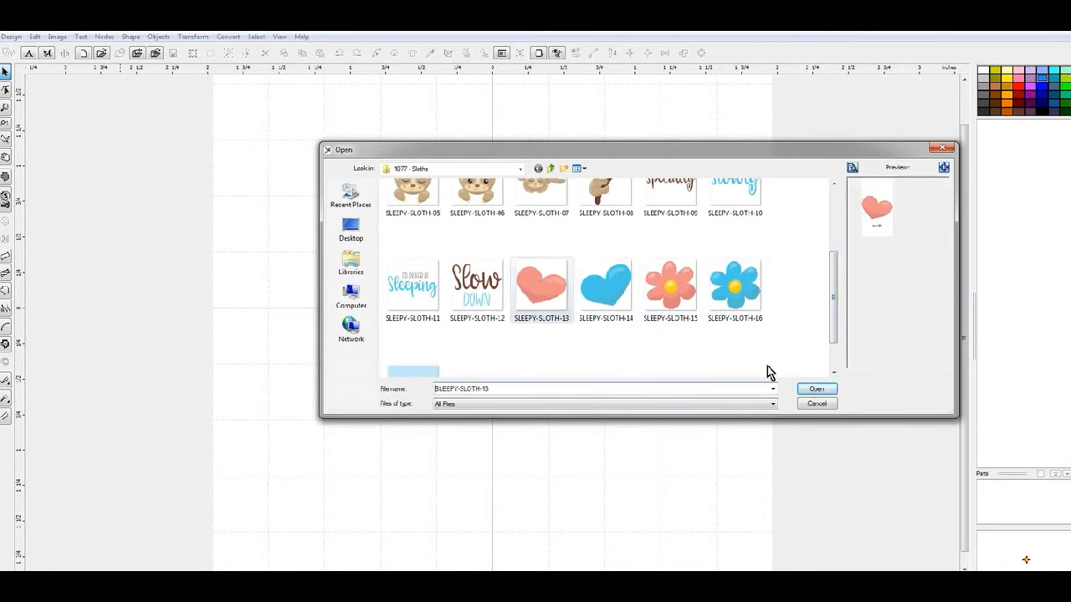
click(816, 390)
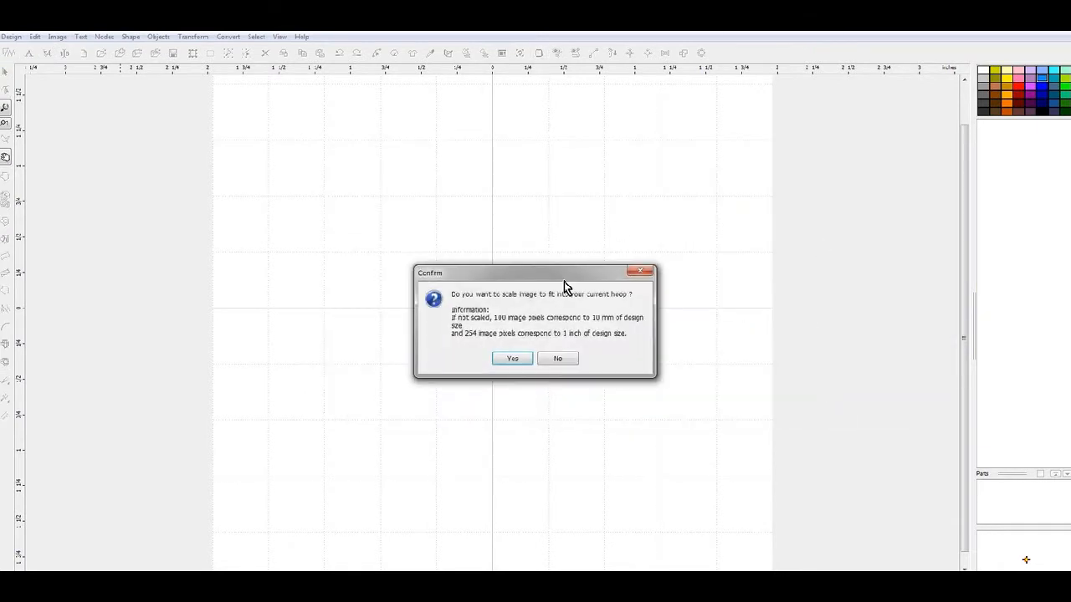
click(514, 358)
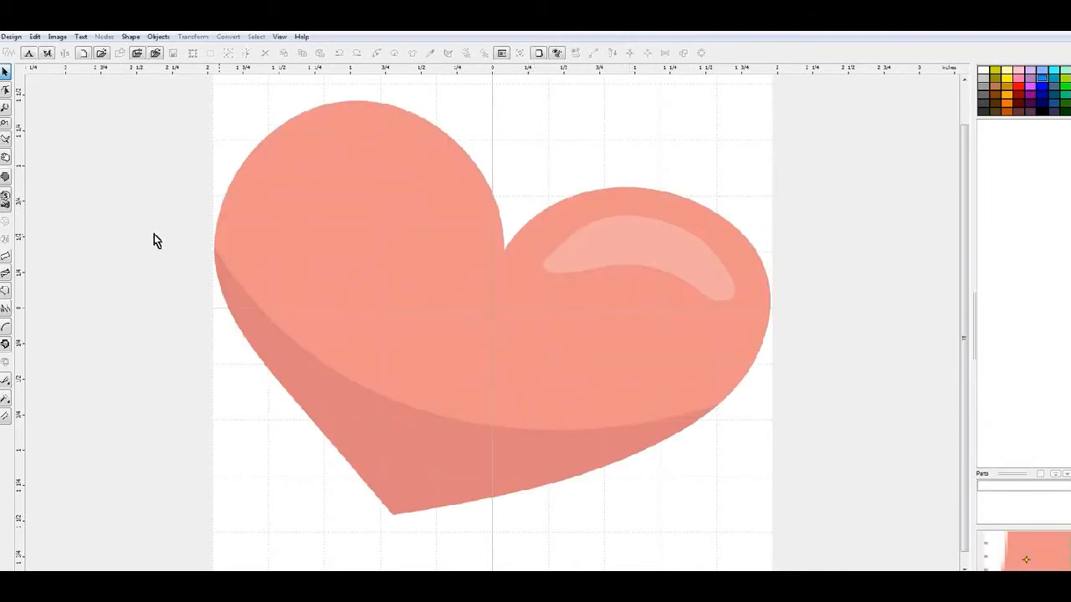
Start a fill object and trace the curved boundary above the heart's dark shading, from its left edge to its lower right edge
click(4, 181)
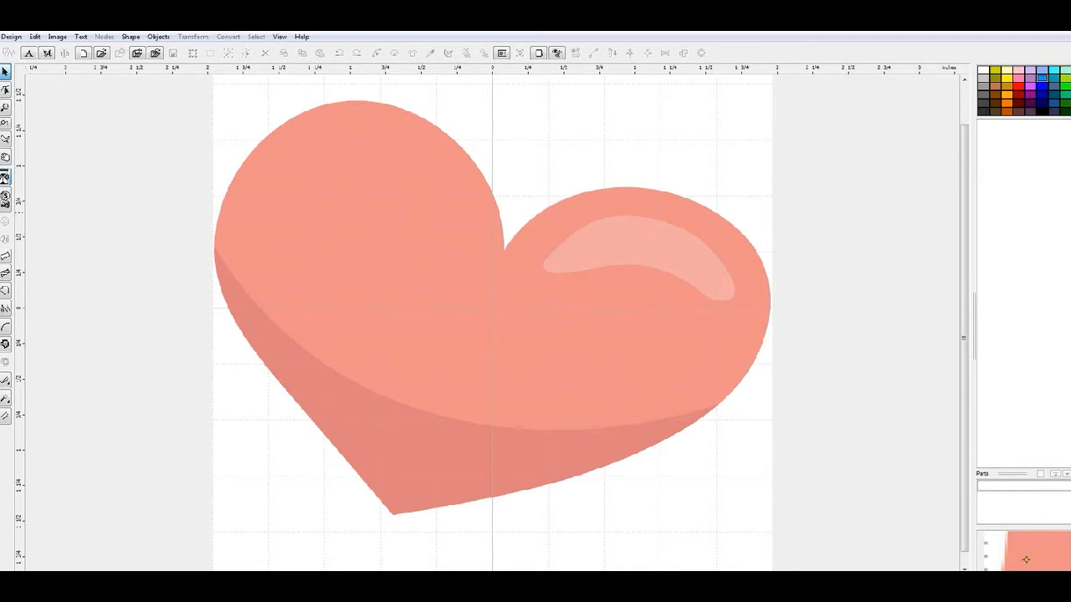
click(215, 248)
click(324, 371)
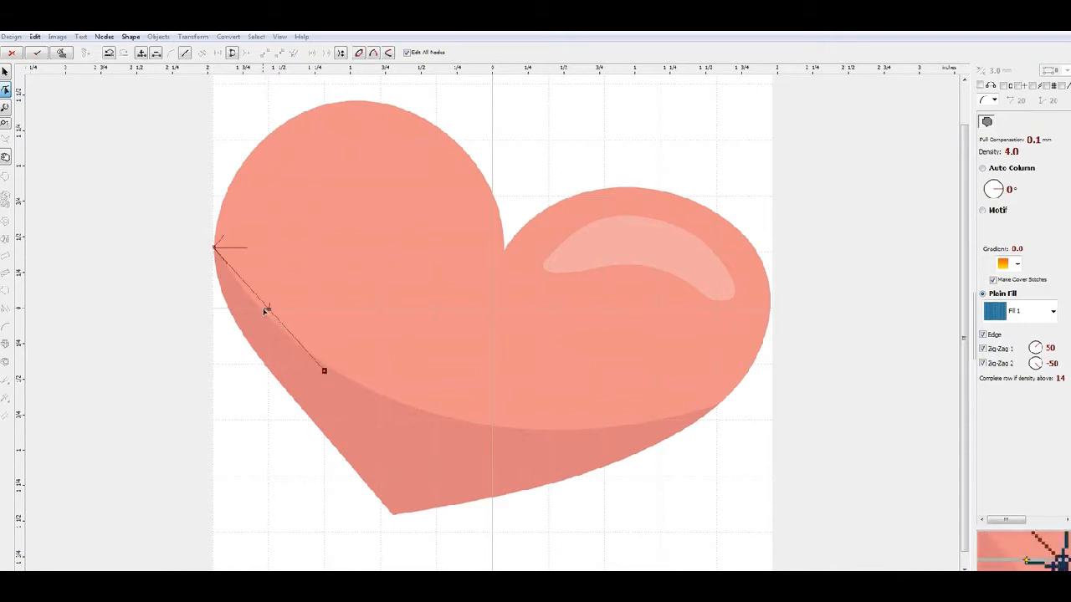
drag(268, 308, 257, 313)
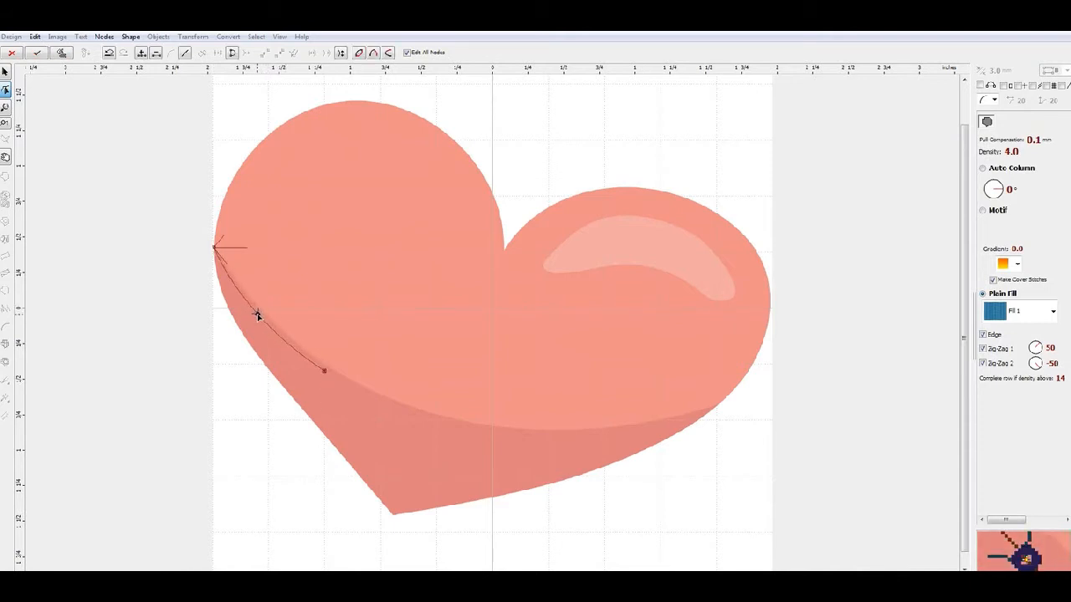
click(522, 434)
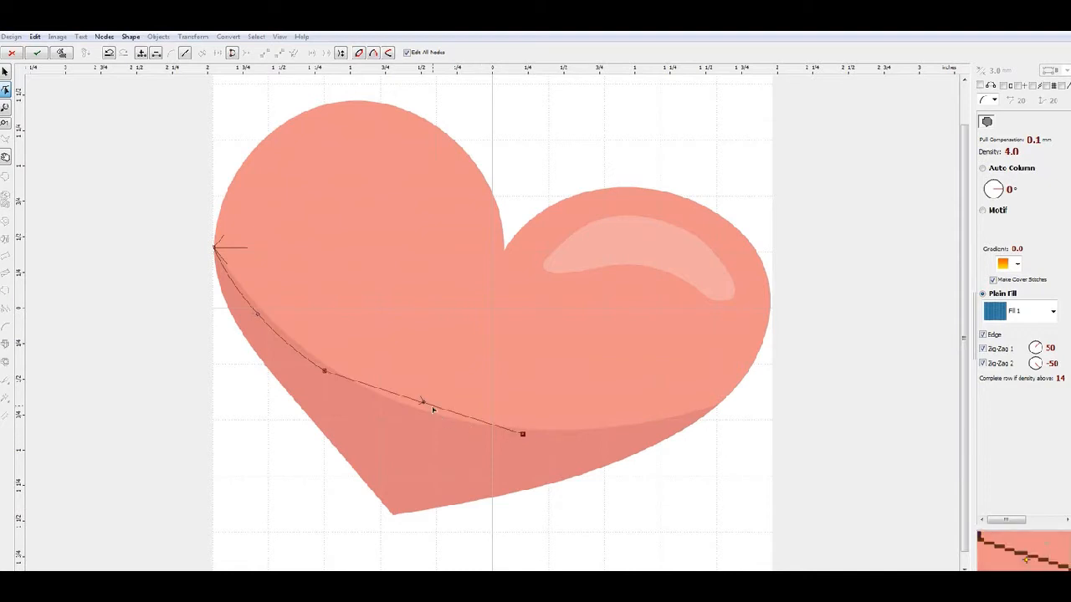
drag(422, 404, 418, 413)
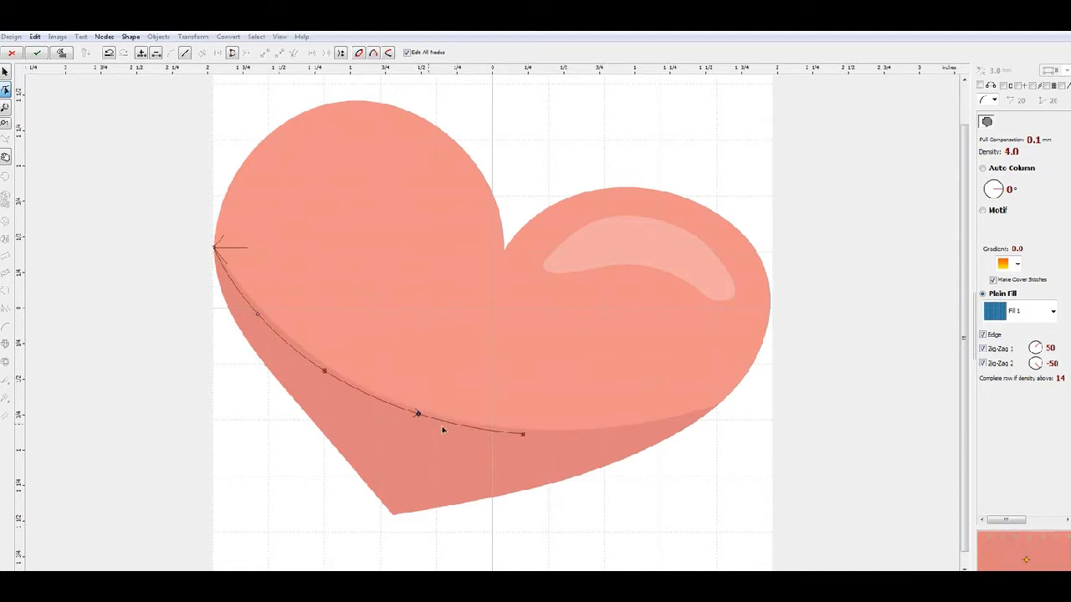
click(715, 406)
drag(617, 421, 622, 432)
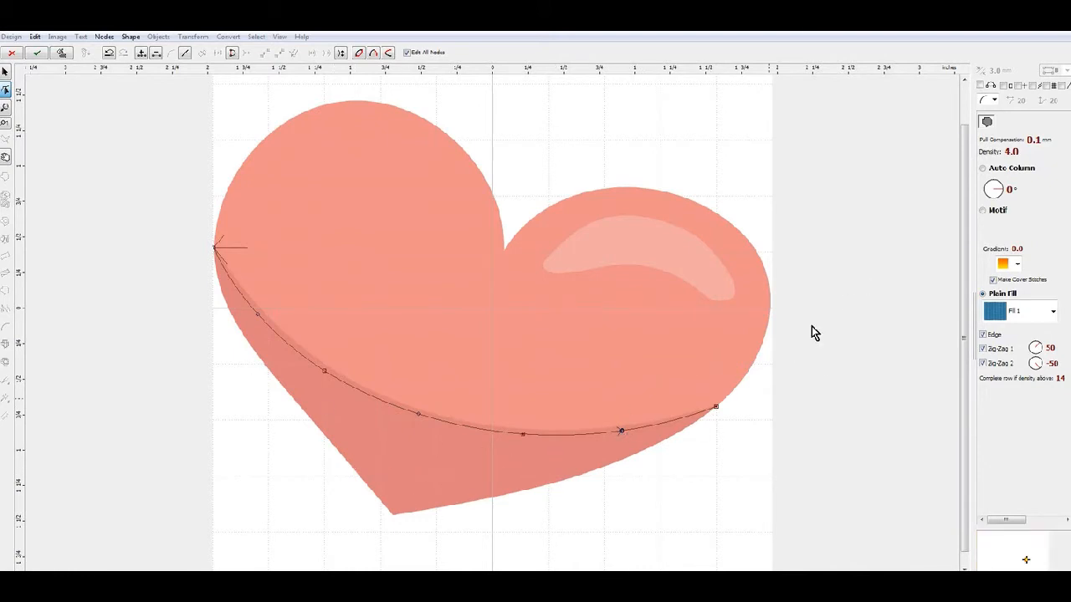
Continue the fill outline around the heart's right lobe to the notch, bending each segment to follow the image edge
click(766, 327)
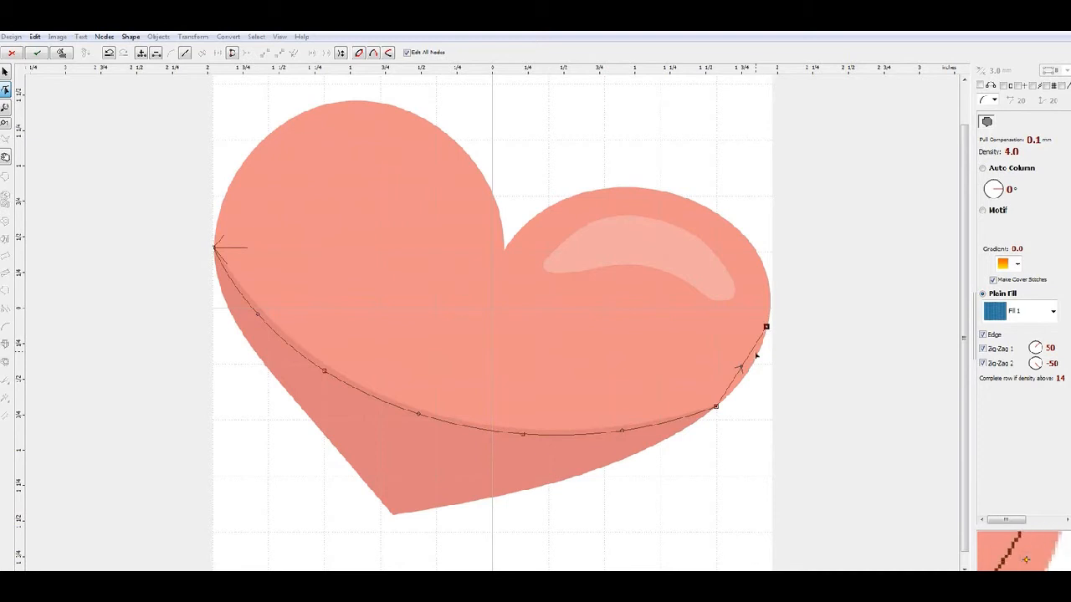
click(748, 370)
click(724, 217)
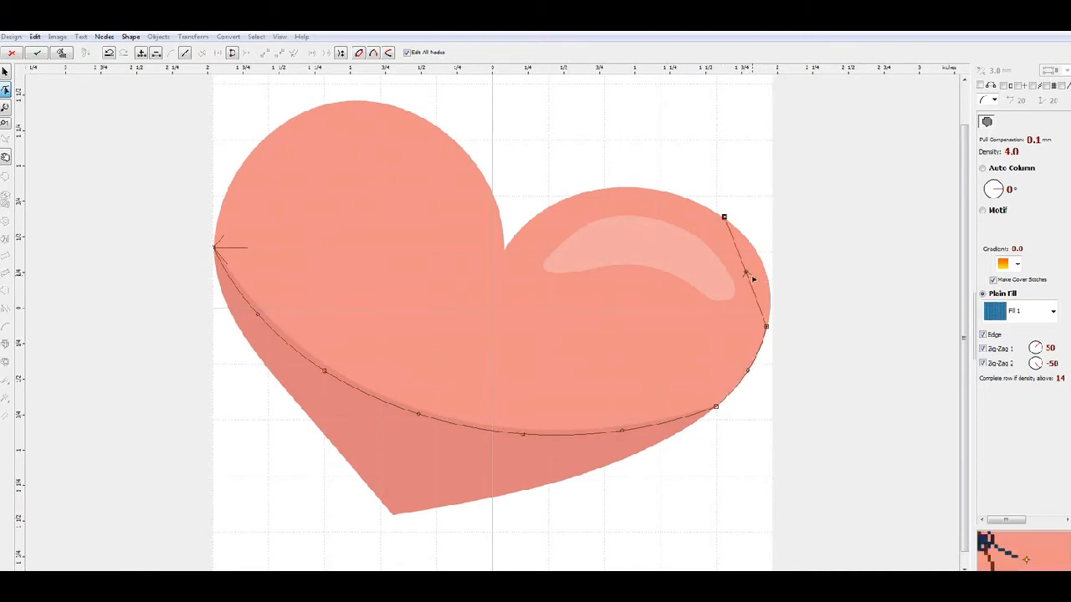
click(760, 269)
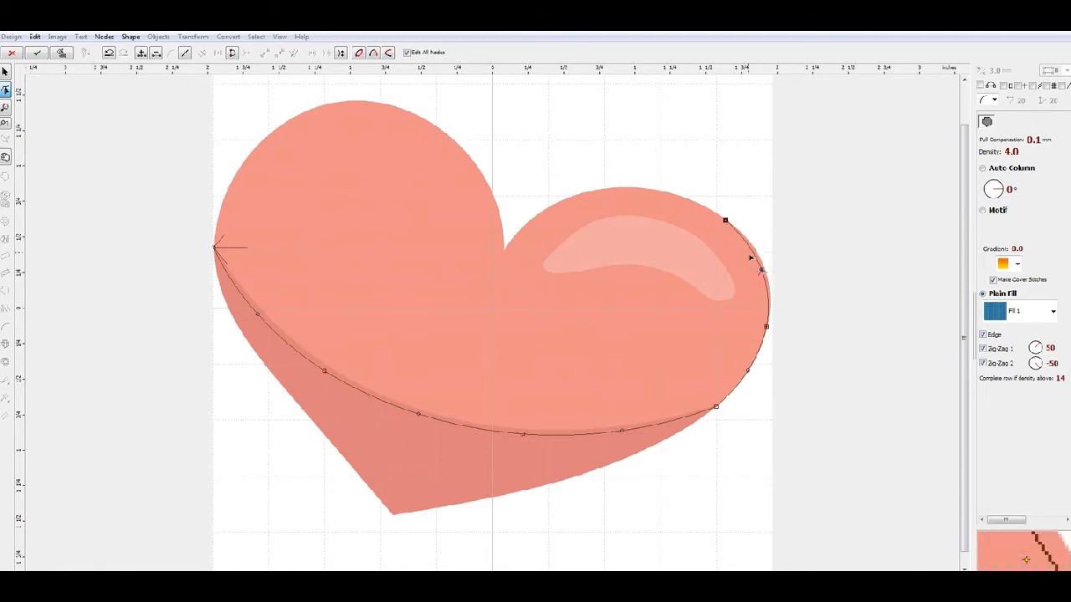
drag(762, 271, 763, 266)
click(598, 188)
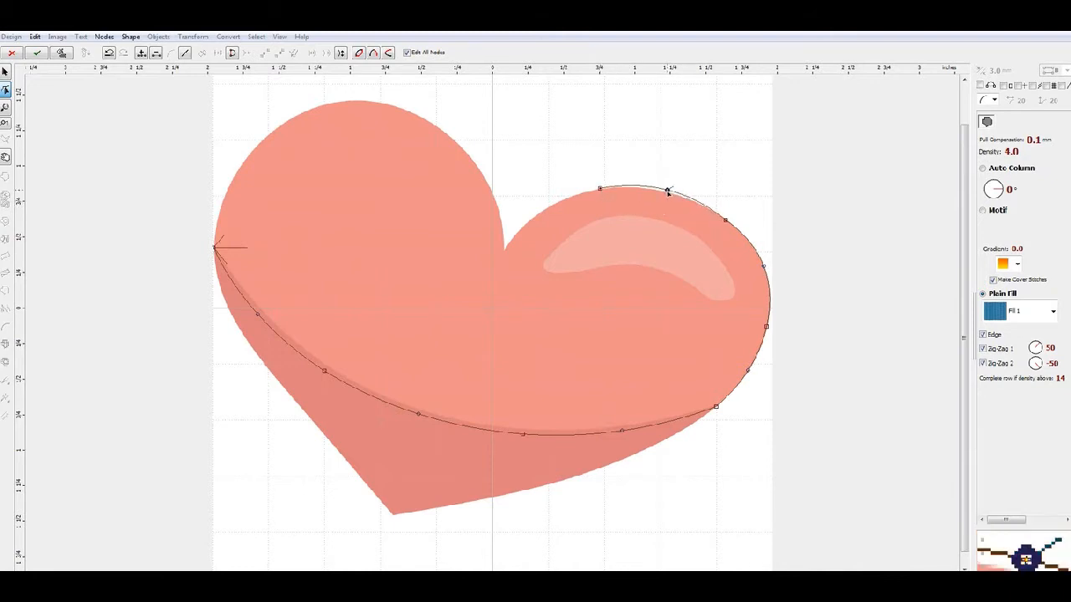
click(667, 194)
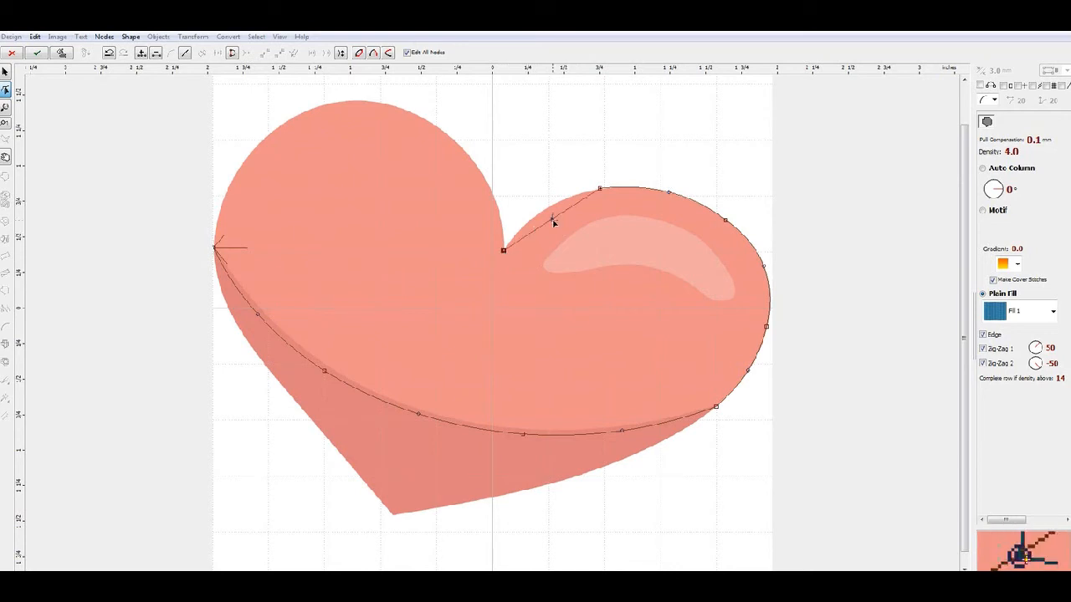
click(547, 209)
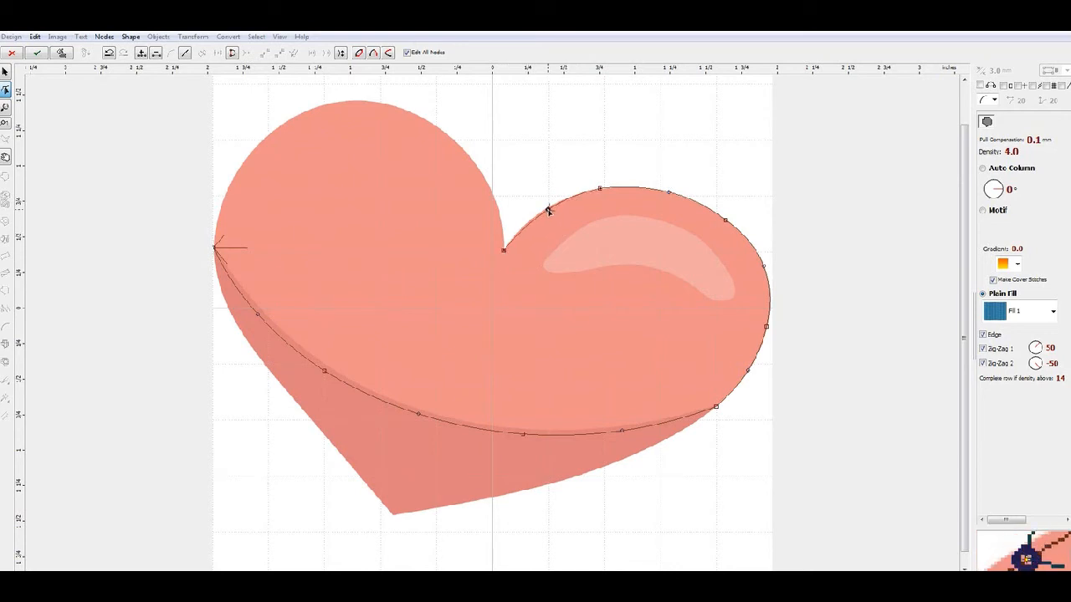
Trace the heart's left lobe from the notch back to the starting point with curved segments to close the outline
click(433, 124)
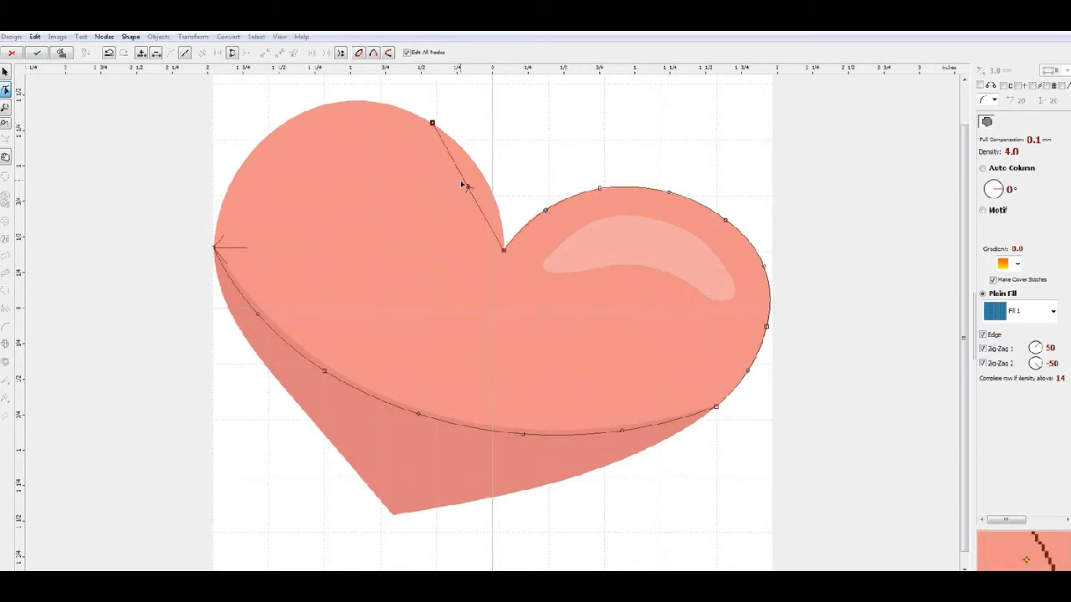
click(485, 179)
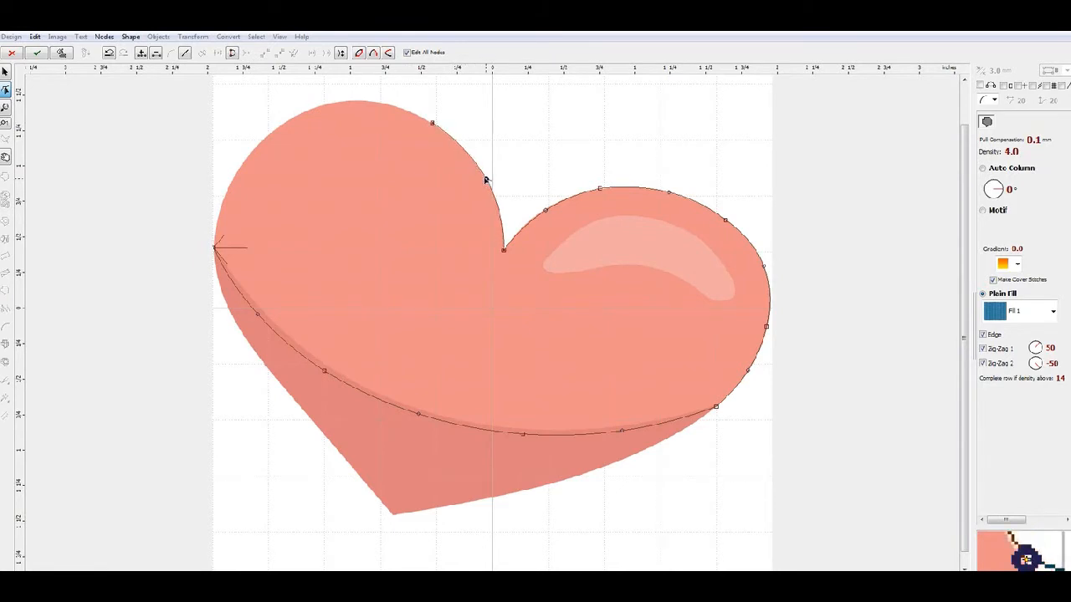
click(286, 121)
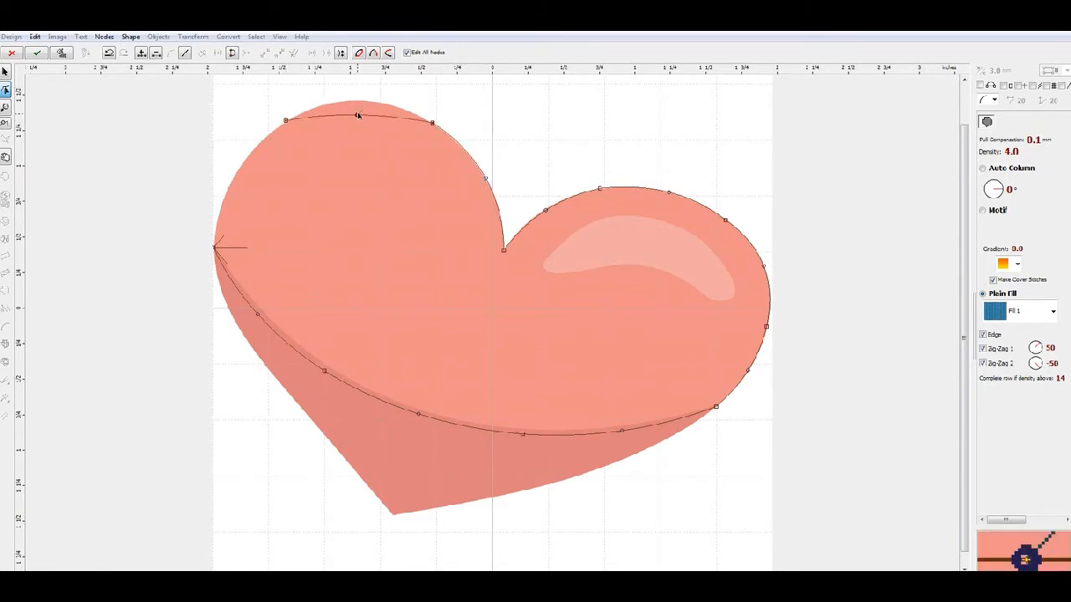
click(360, 103)
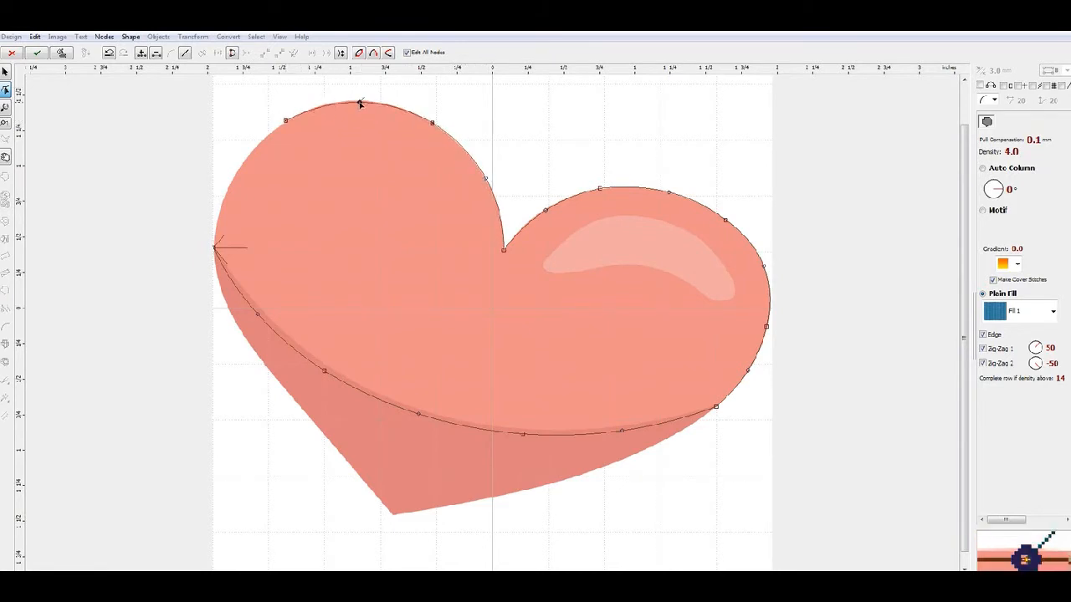
click(214, 248)
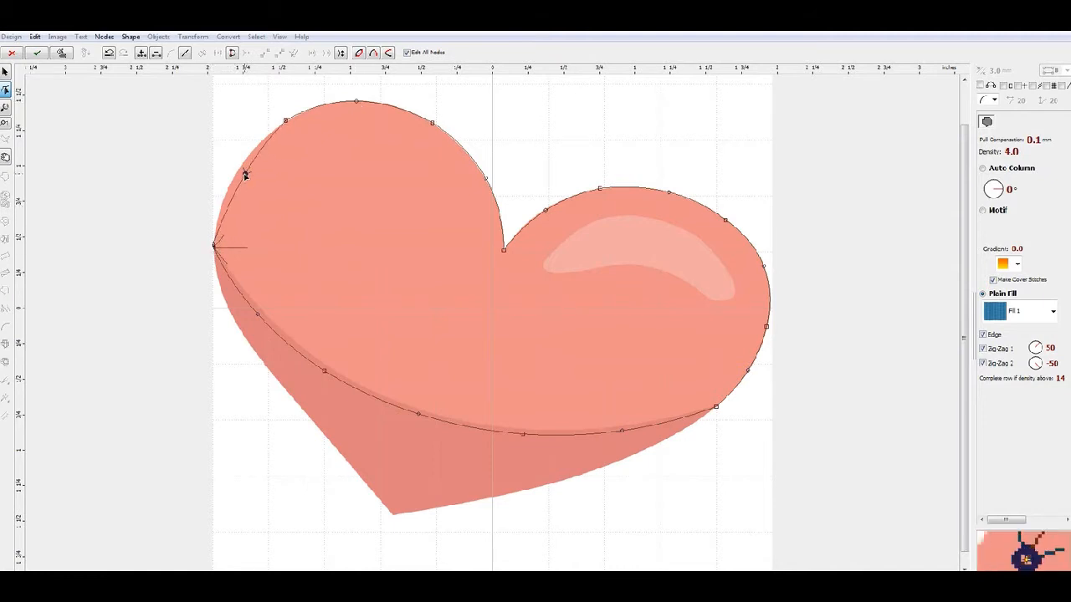
click(234, 179)
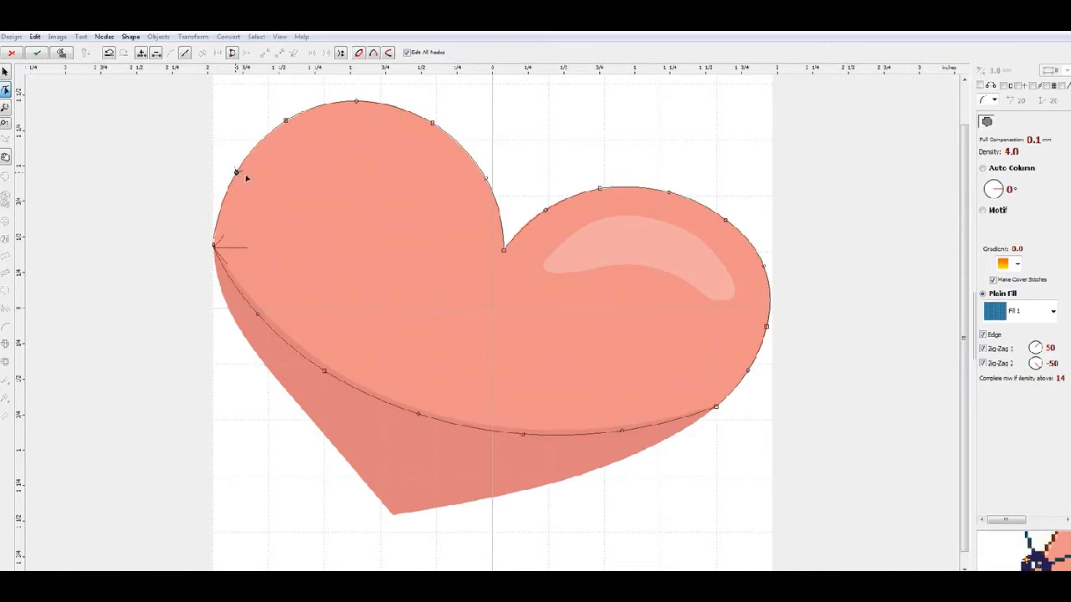
Set the fill's stitch length to 3.0 mm
click(1041, 521)
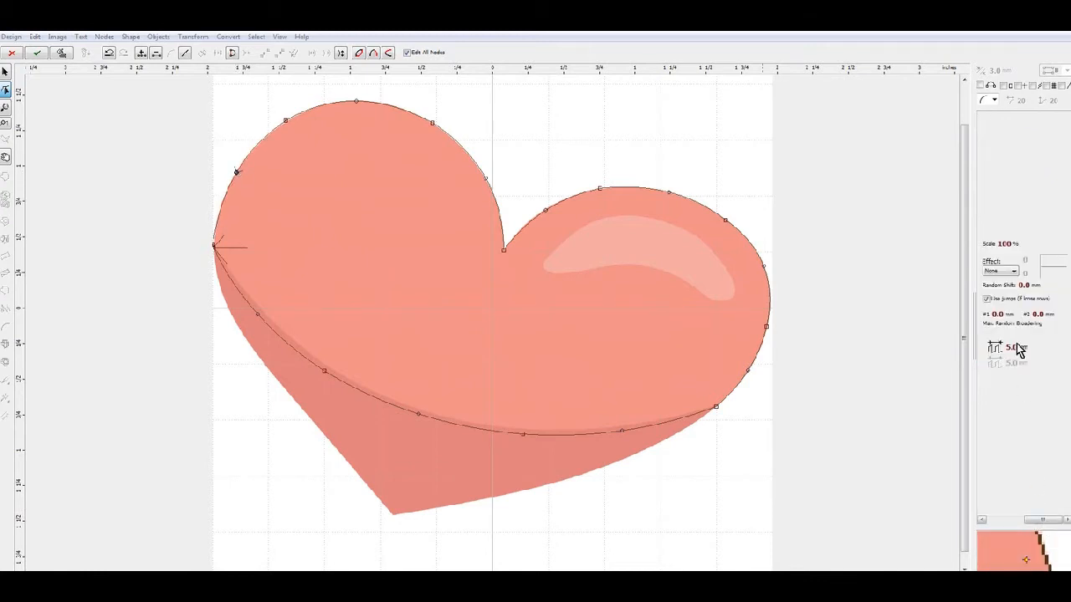
click(994, 350)
click(159, 215)
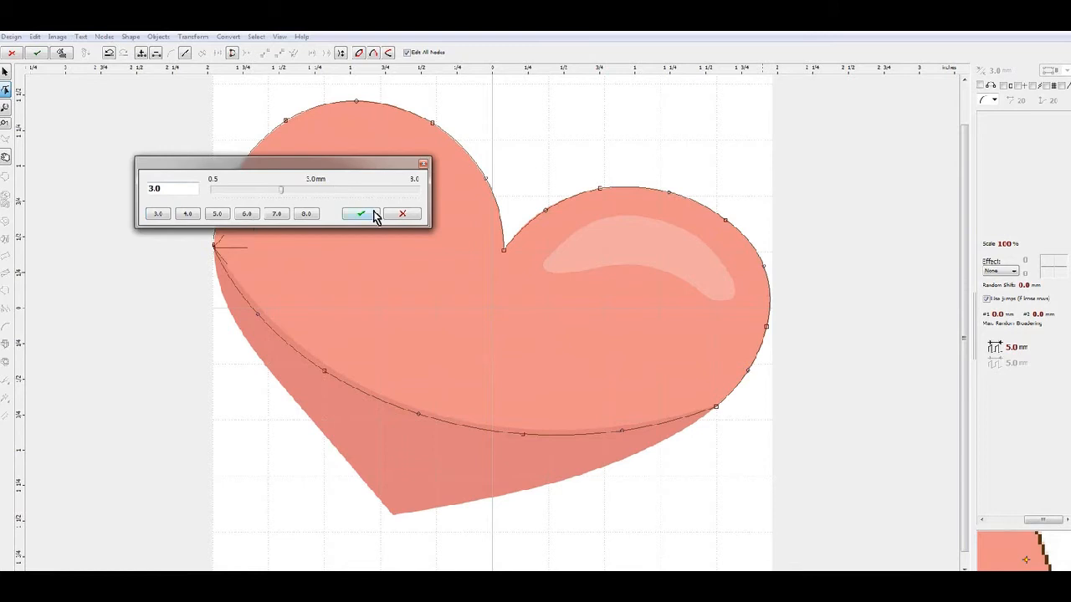
click(373, 214)
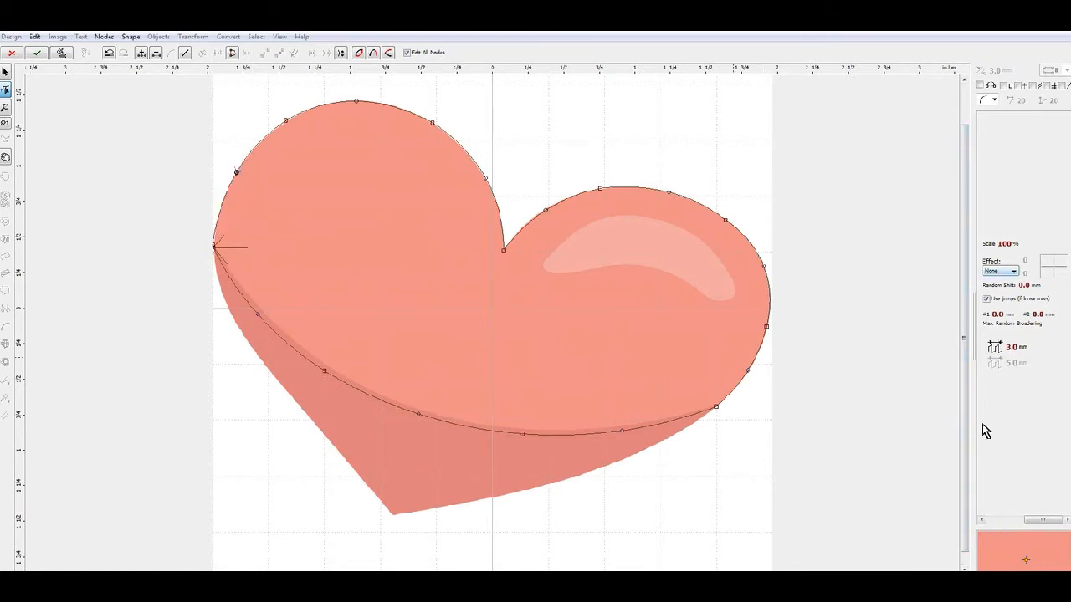
Generate the heart's fill stitches with Zig-Zag 2 turned off and the fill angle tilted slightly below horizontal
click(999, 520)
drag(998, 193, 1005, 196)
click(1003, 194)
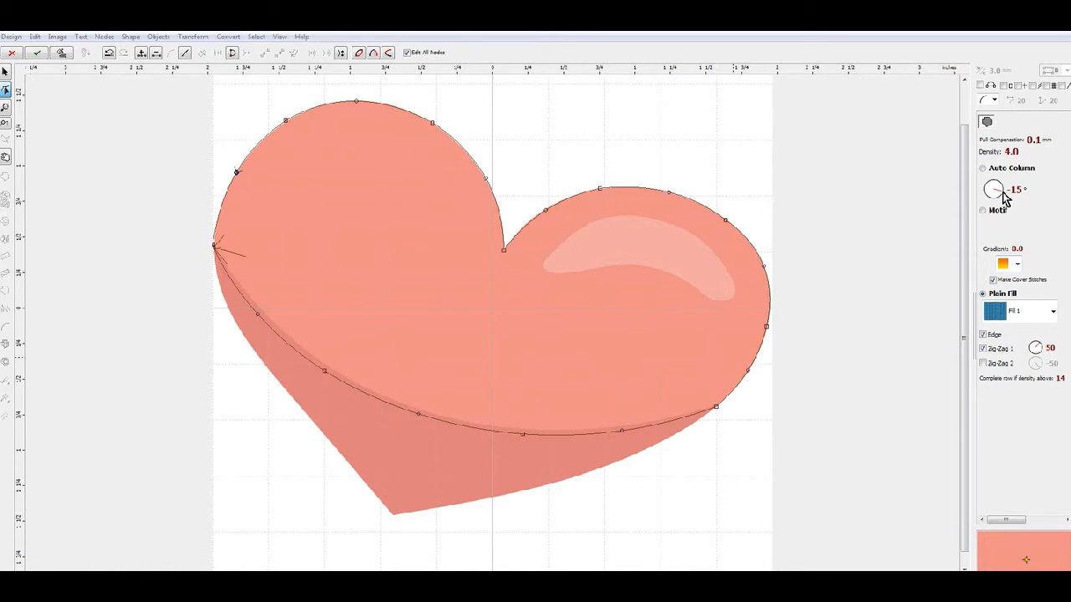
click(1004, 196)
drag(1006, 194, 1019, 193)
right_click(635, 324)
click(679, 340)
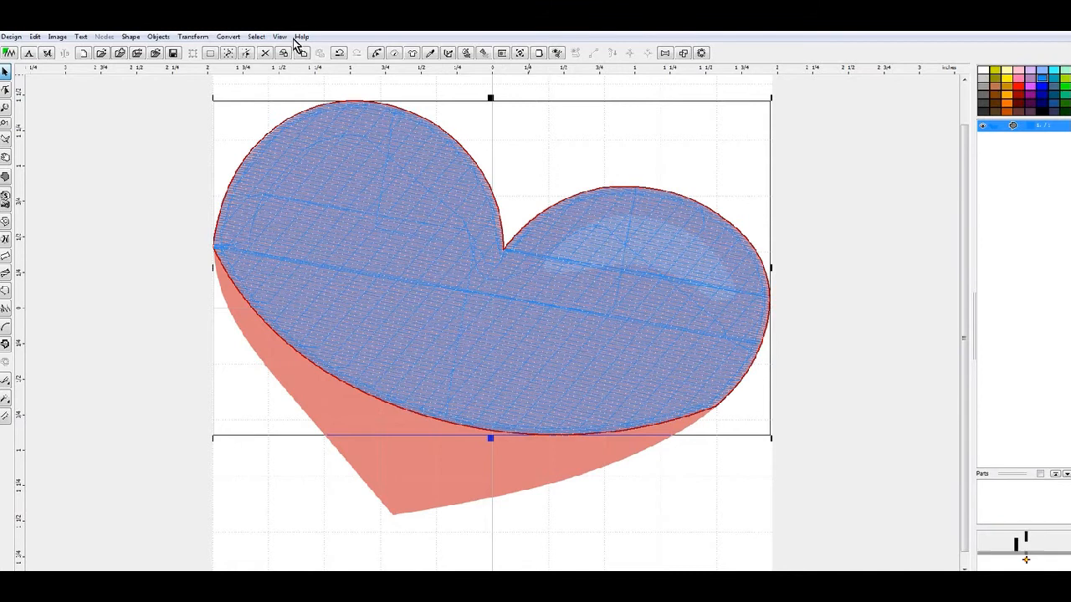
Recolor the heart fill with the coral pink picked from the background image
right_click(496, 305)
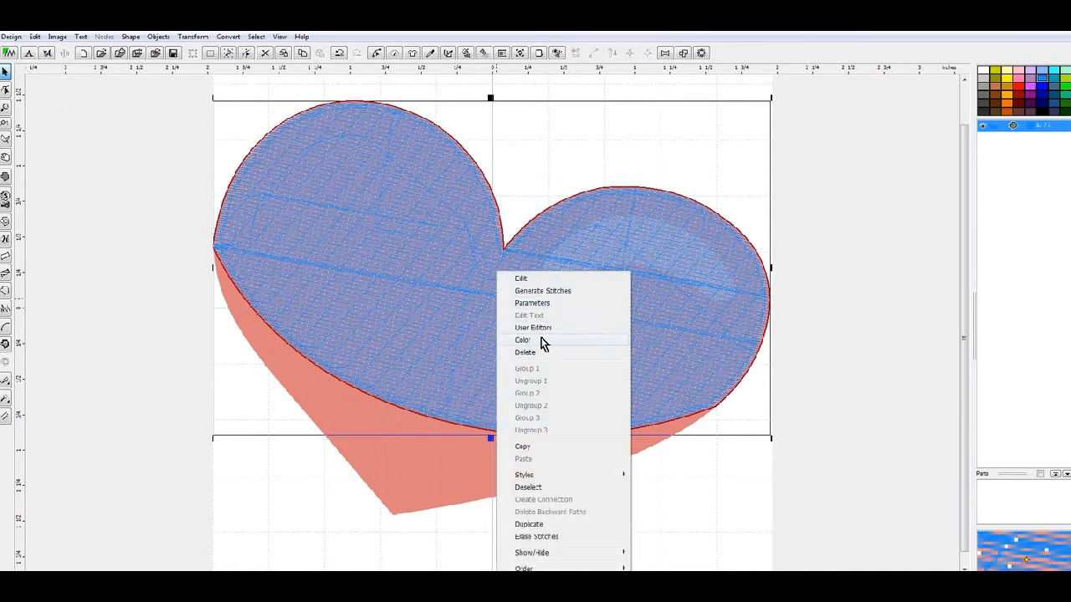
mouse_move(610, 341)
click(671, 353)
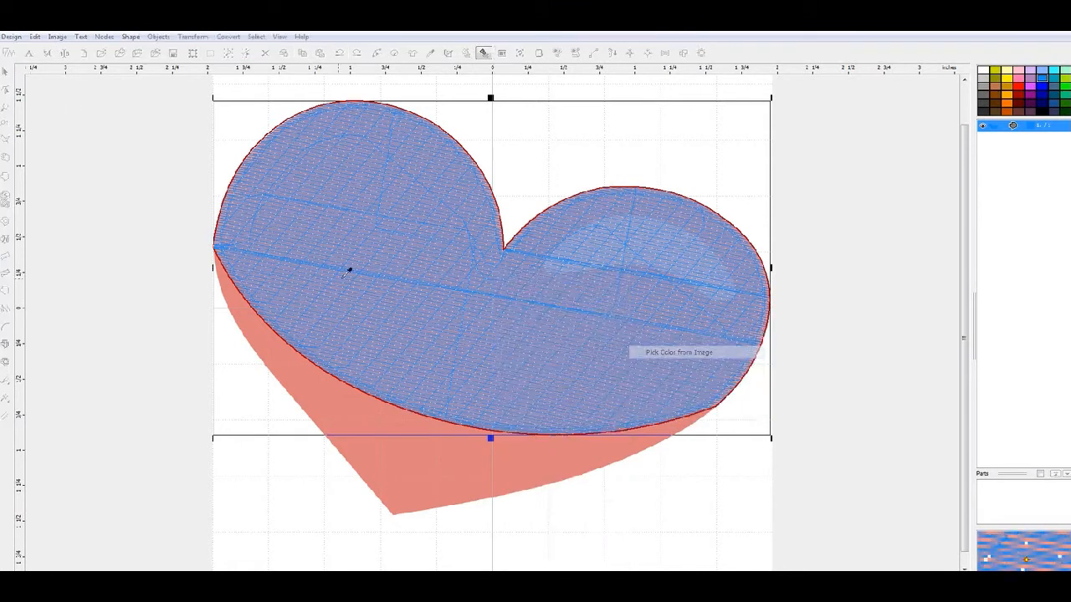
click(390, 231)
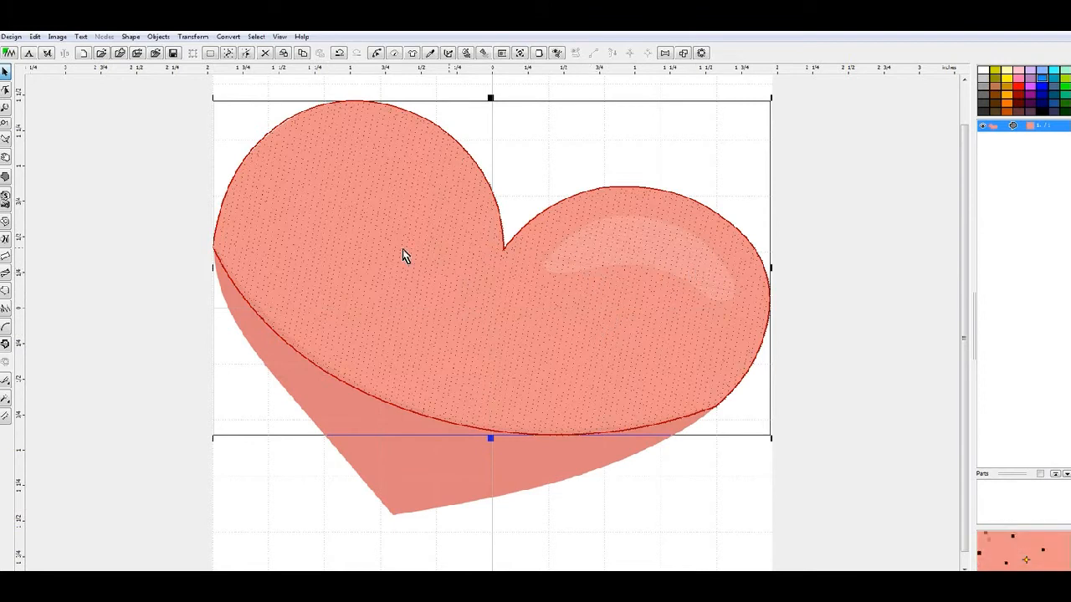
Set the heart fill's thread color to PF 141 Coral from the Floriani color catalog
right_click(471, 327)
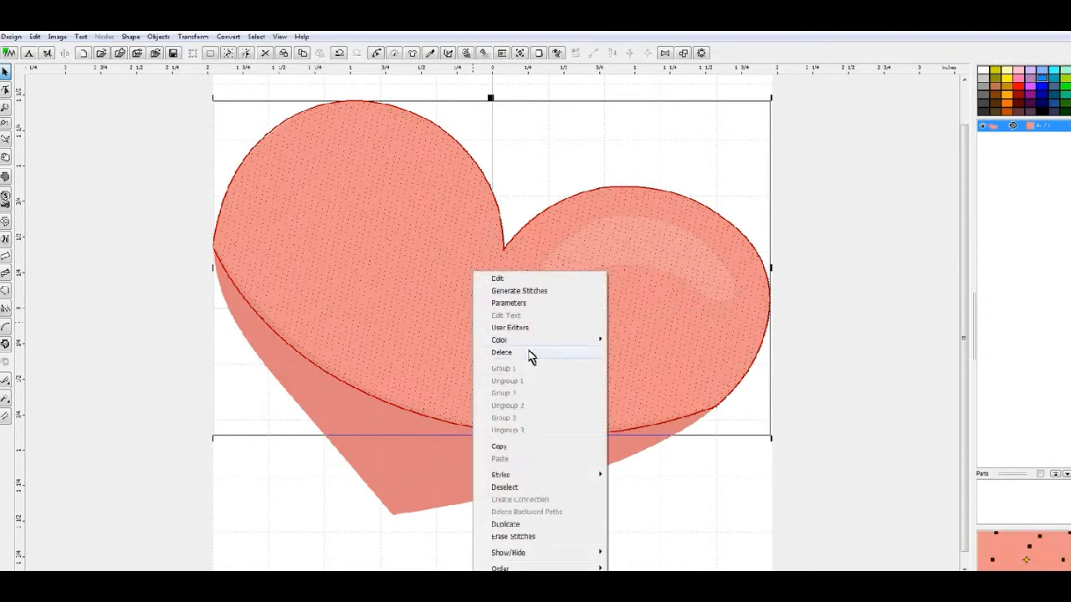
mouse_move(539, 350)
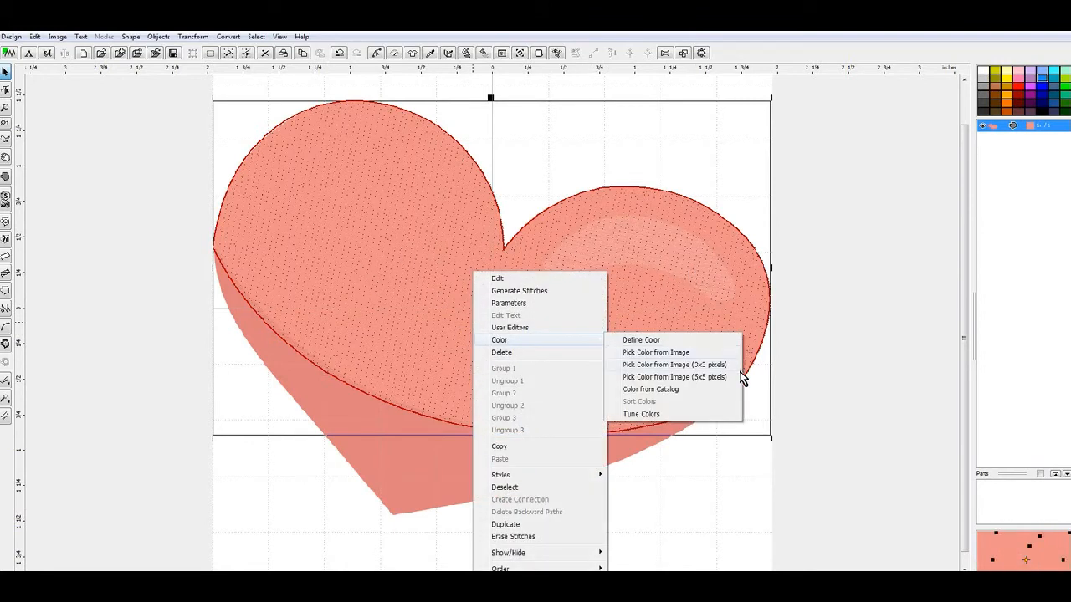
click(692, 391)
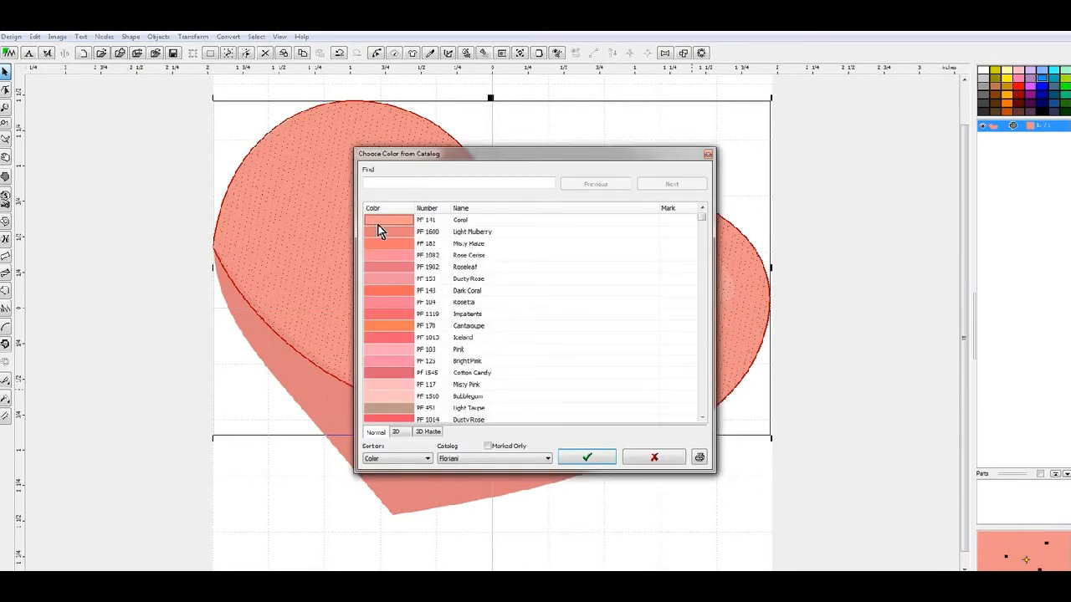
click(612, 464)
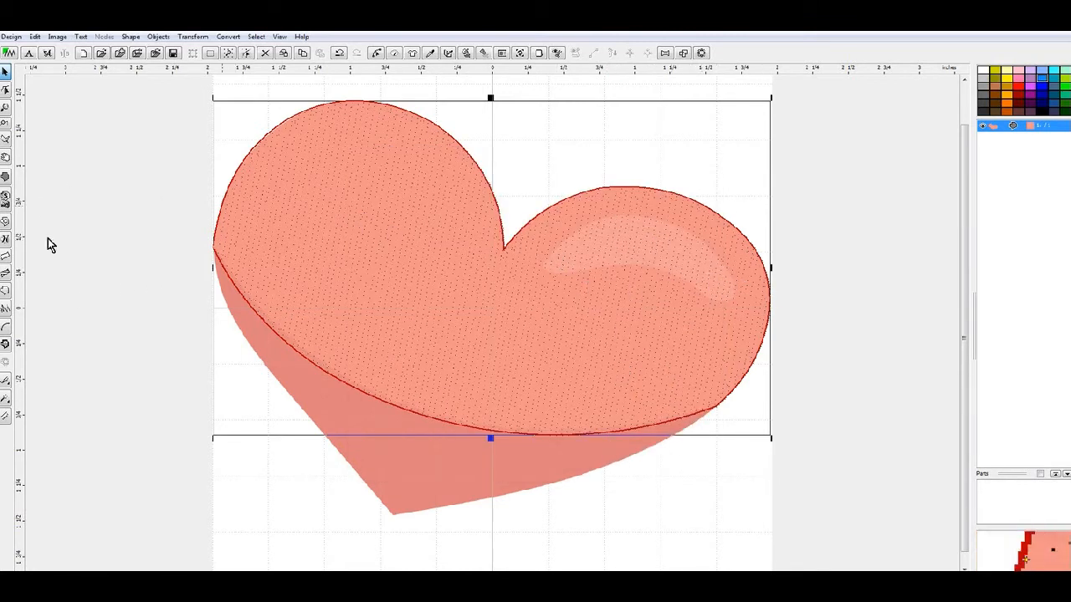
Trace the light crescent highlight on the heart's right lobe as a closed fill outline with curved segments
double_click(338, 227)
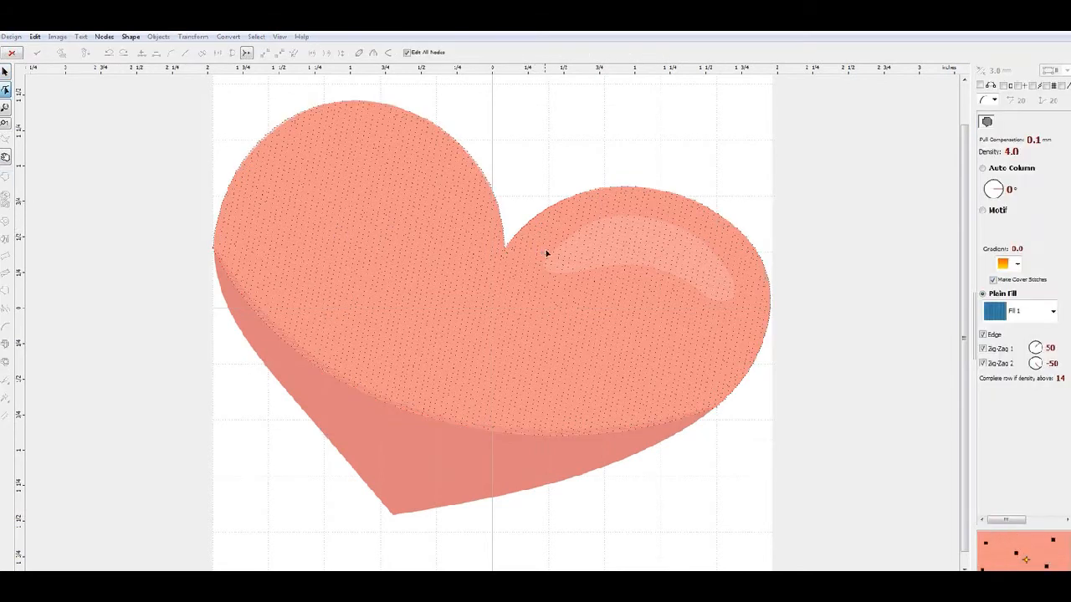
click(645, 217)
drag(595, 233, 595, 223)
click(724, 268)
drag(684, 248, 693, 237)
click(724, 299)
drag(725, 287, 735, 293)
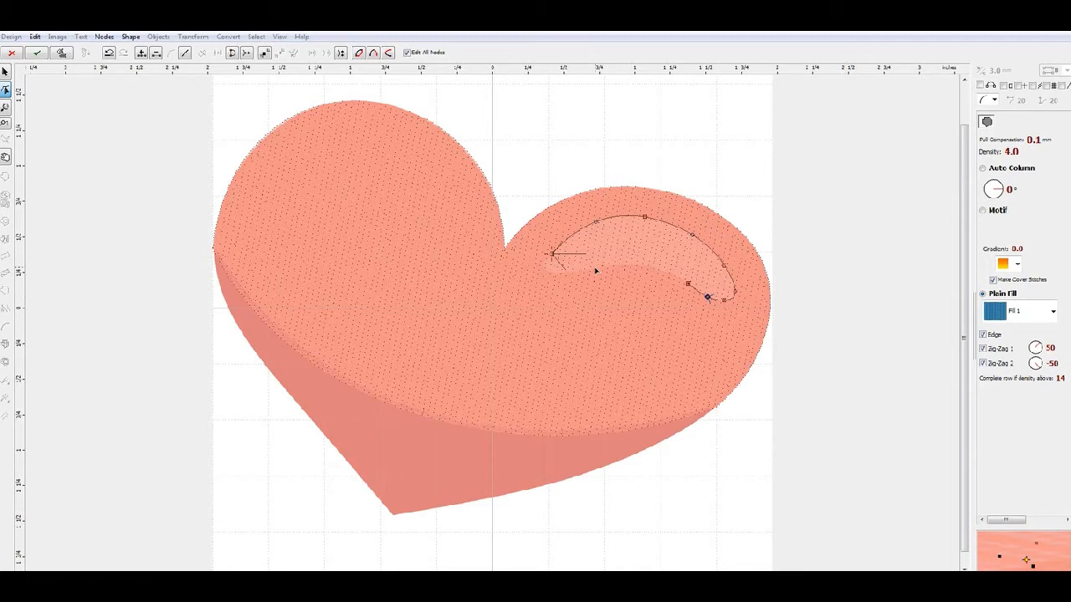
drag(646, 286, 644, 268)
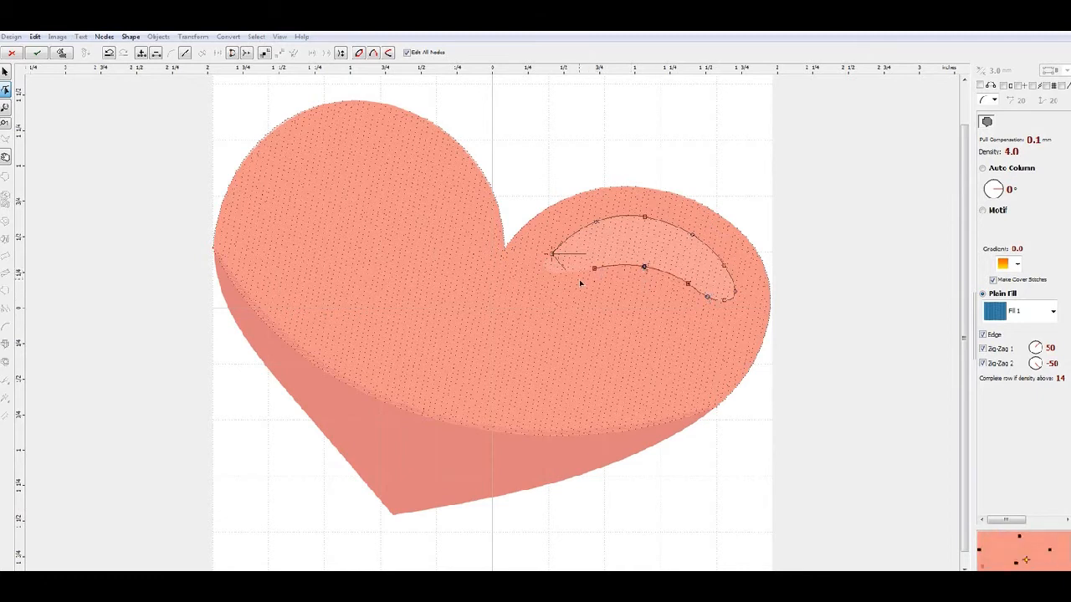
drag(524, 261, 546, 258)
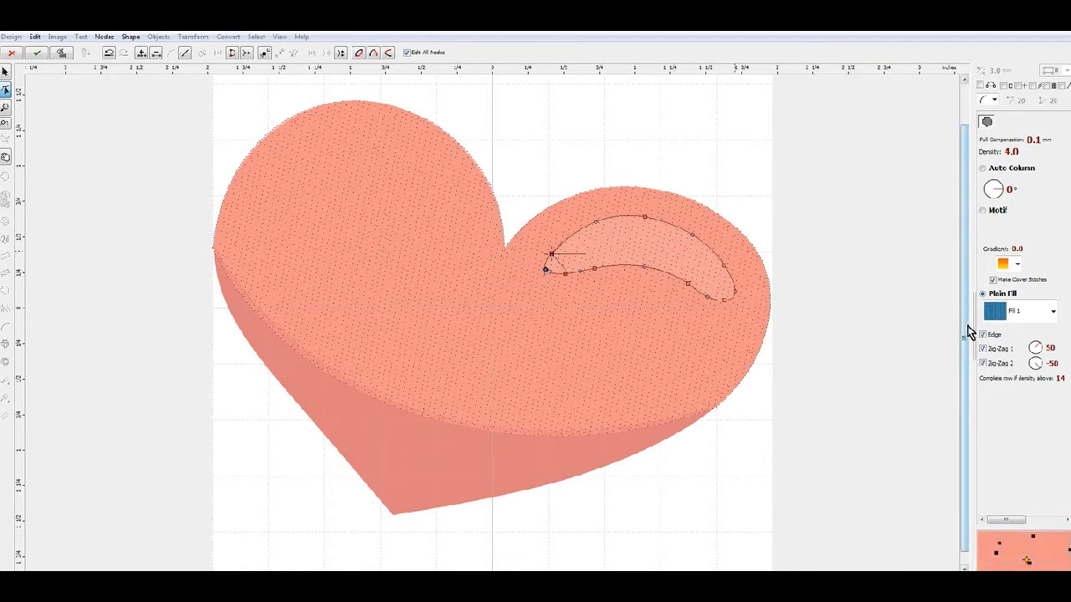
Set the highlight fill's stitch length to 3.0 mm and generate its stitches
click(1044, 519)
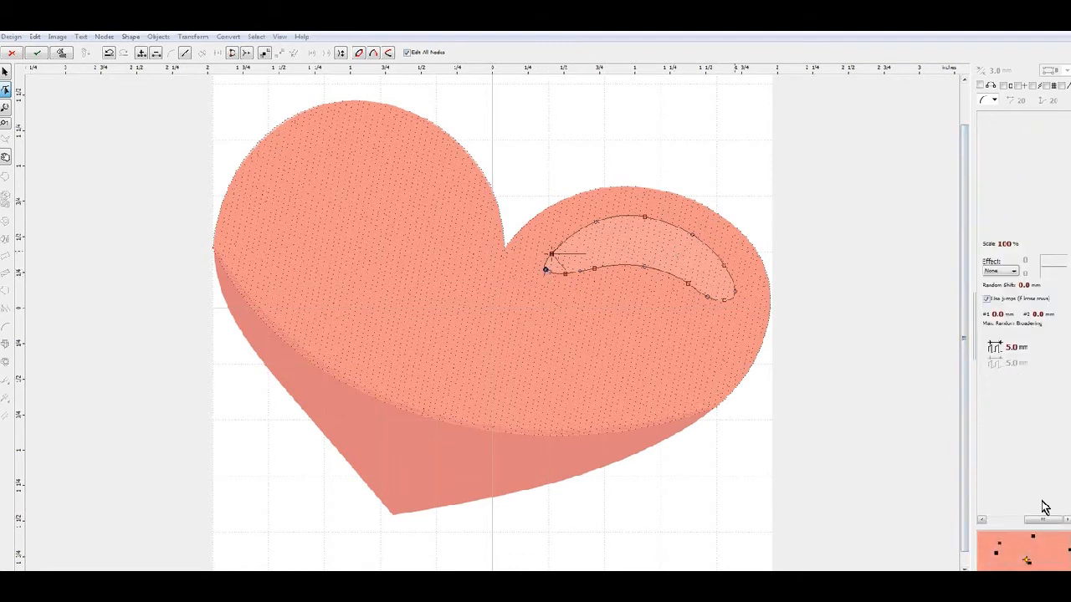
click(994, 350)
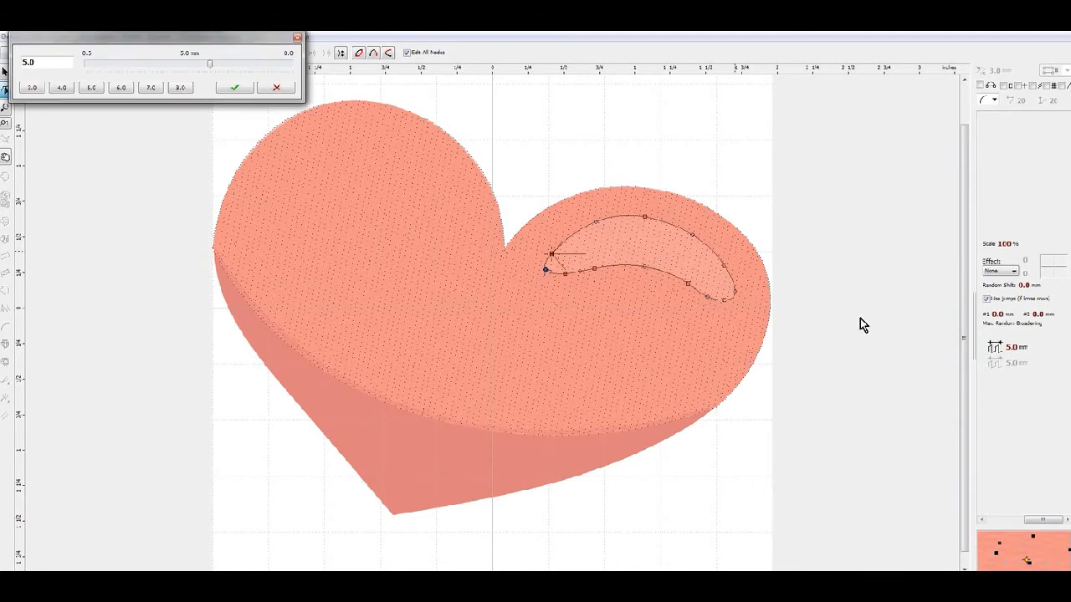
click(44, 93)
click(229, 92)
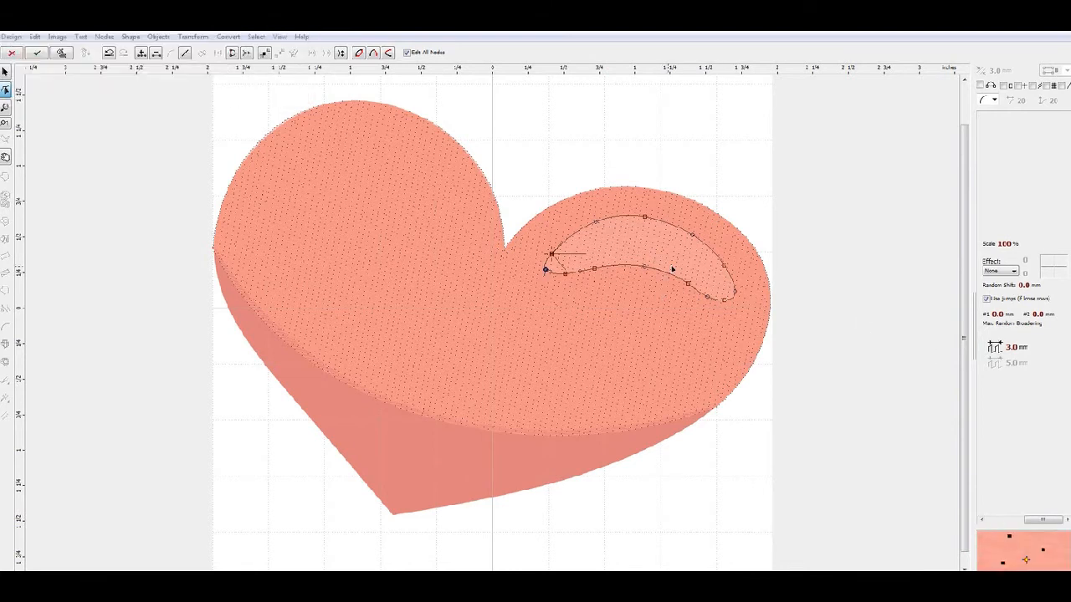
right_click(703, 264)
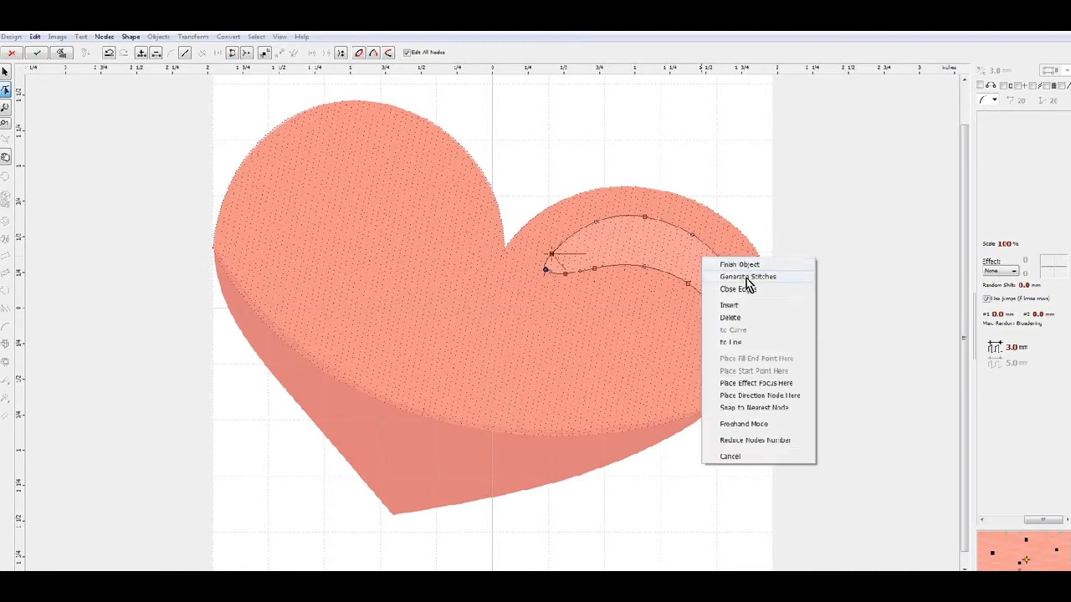
click(747, 278)
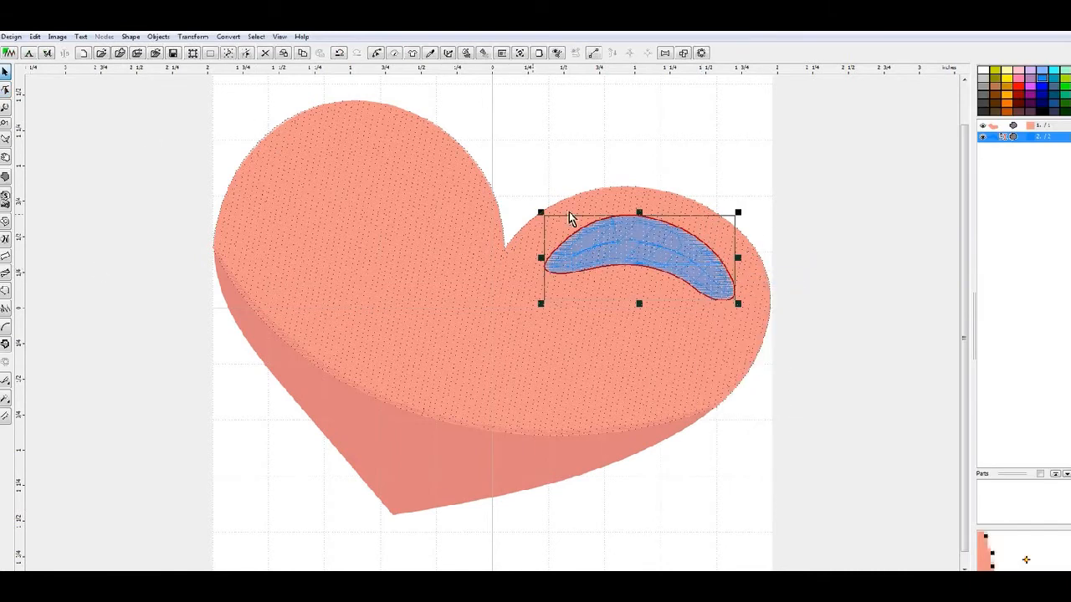
Recolor the highlight fill with the light pink picked from the background image
right_click(608, 239)
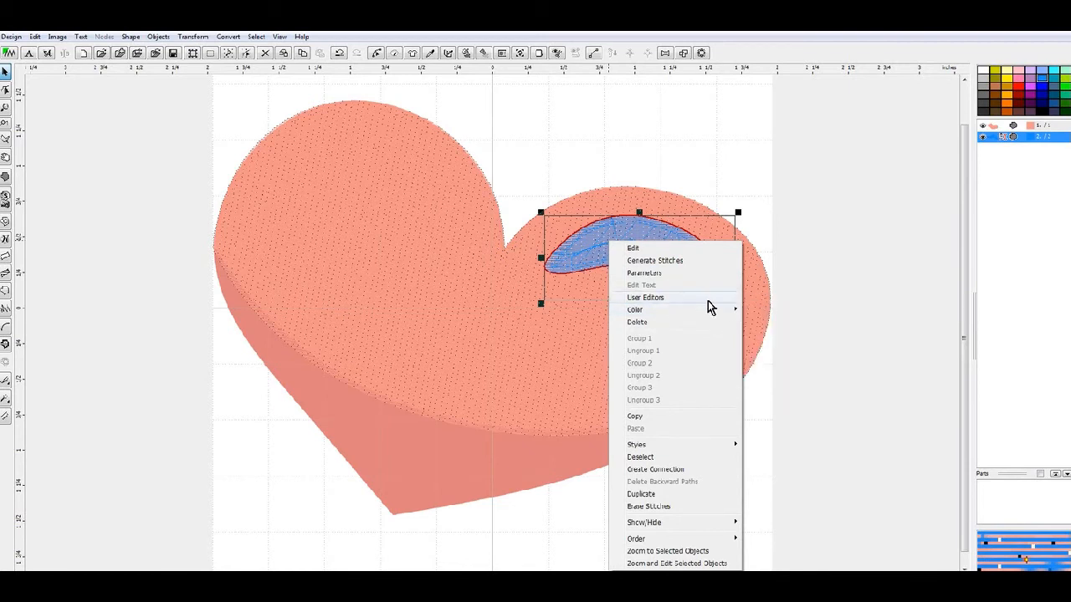
mouse_move(710, 312)
click(793, 322)
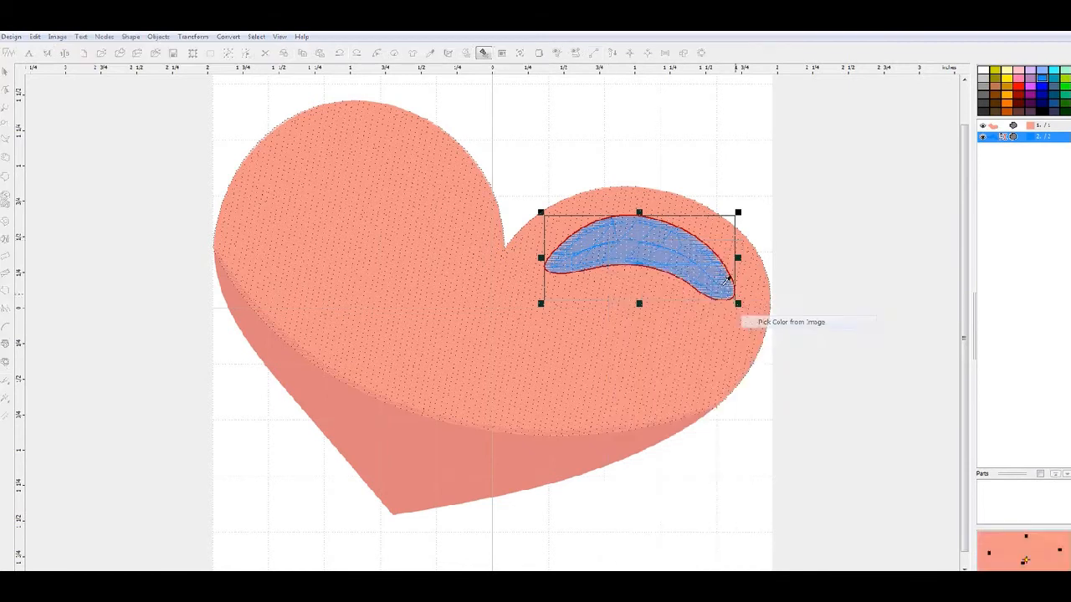
click(653, 258)
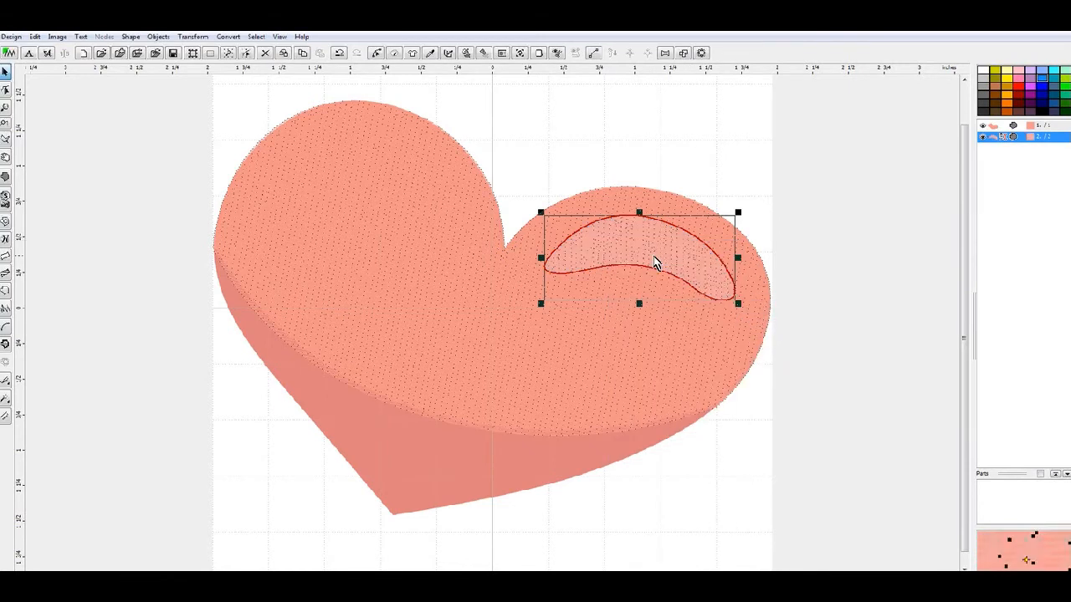
Set the highlight's thread color to PF 117 Misty Pink from the Floriani catalog
right_click(998, 145)
mouse_move(985, 213)
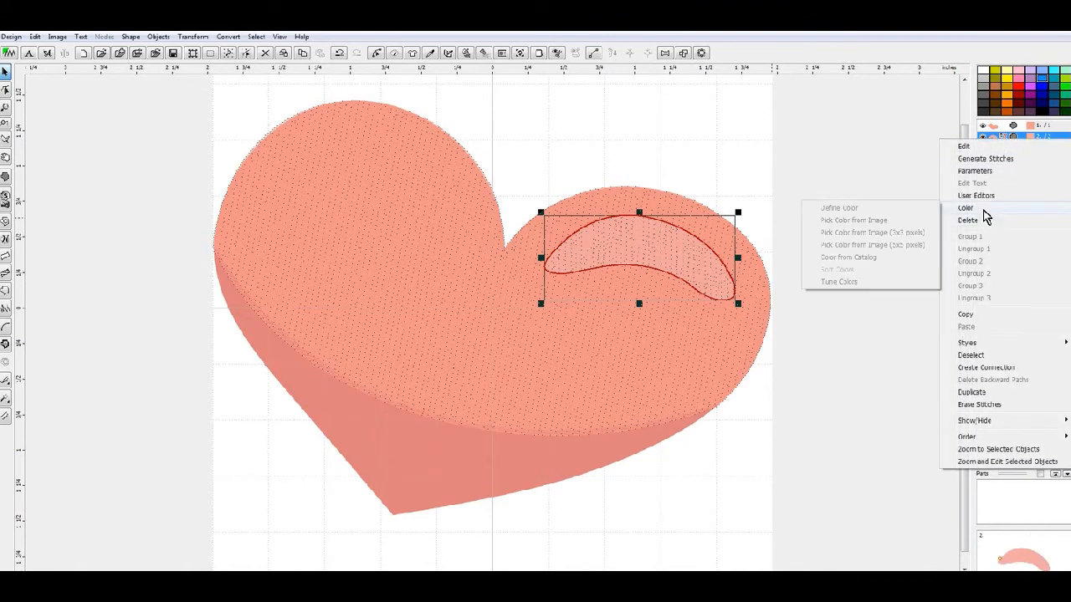
click(870, 258)
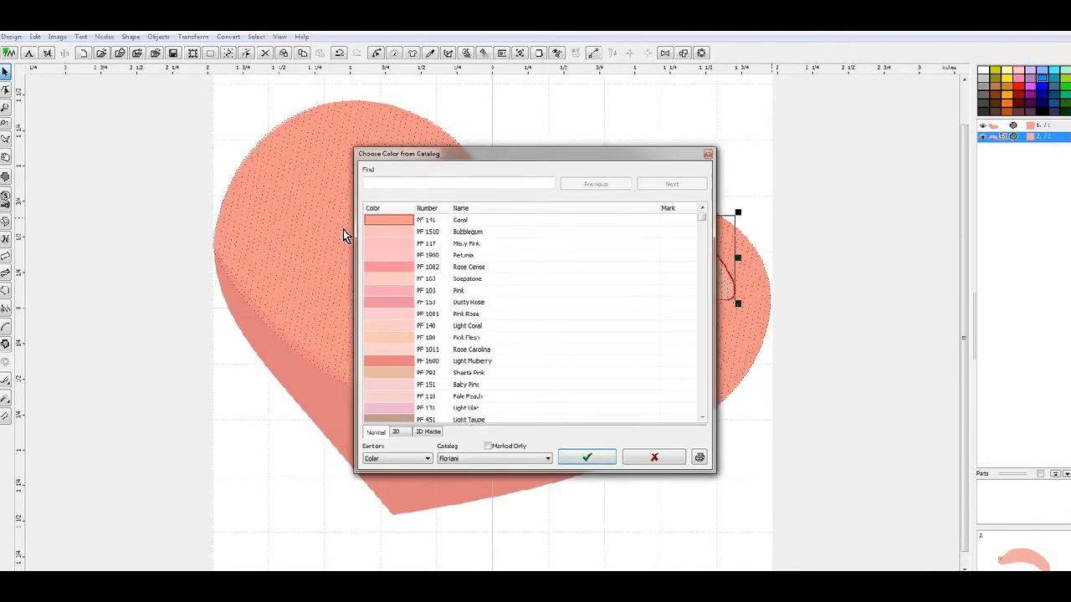
click(402, 244)
click(584, 459)
Preview the design in 3D, then change the highlight's fill angle and regenerate its stitches
key(F9)
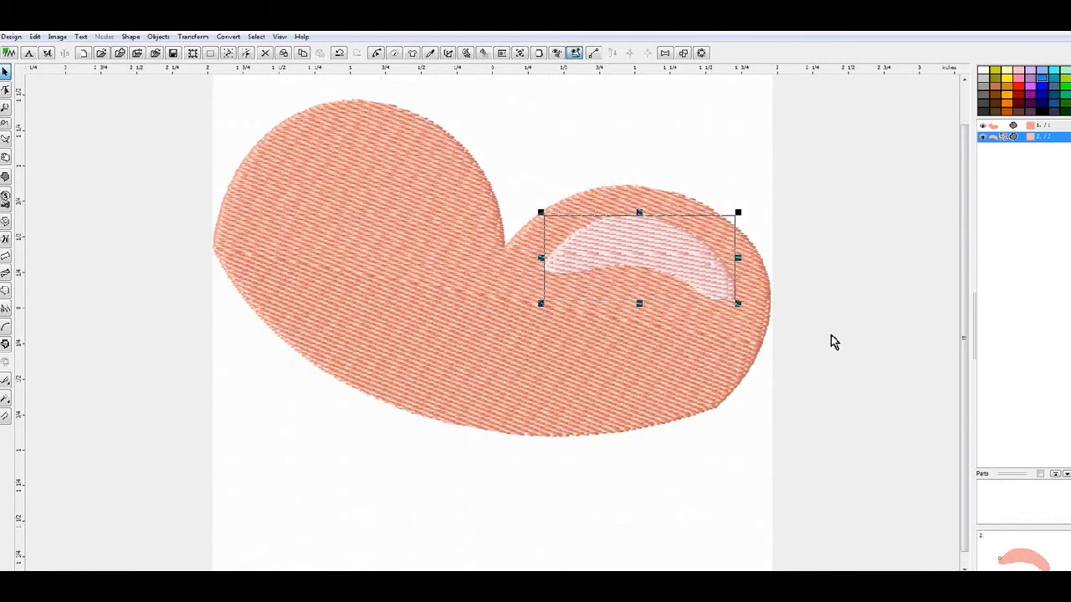
right_click(707, 276)
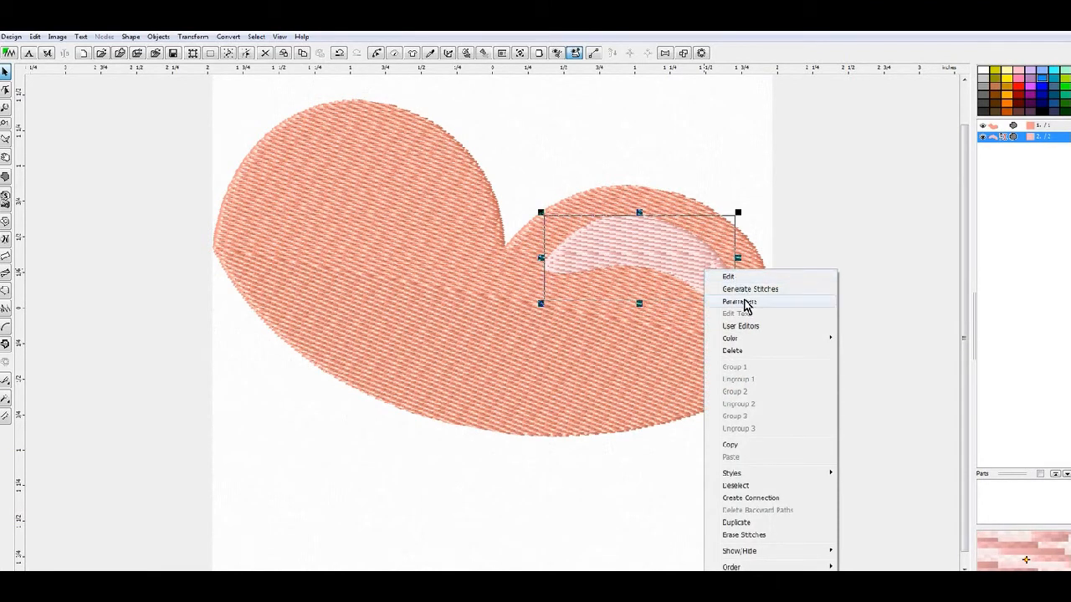
click(741, 302)
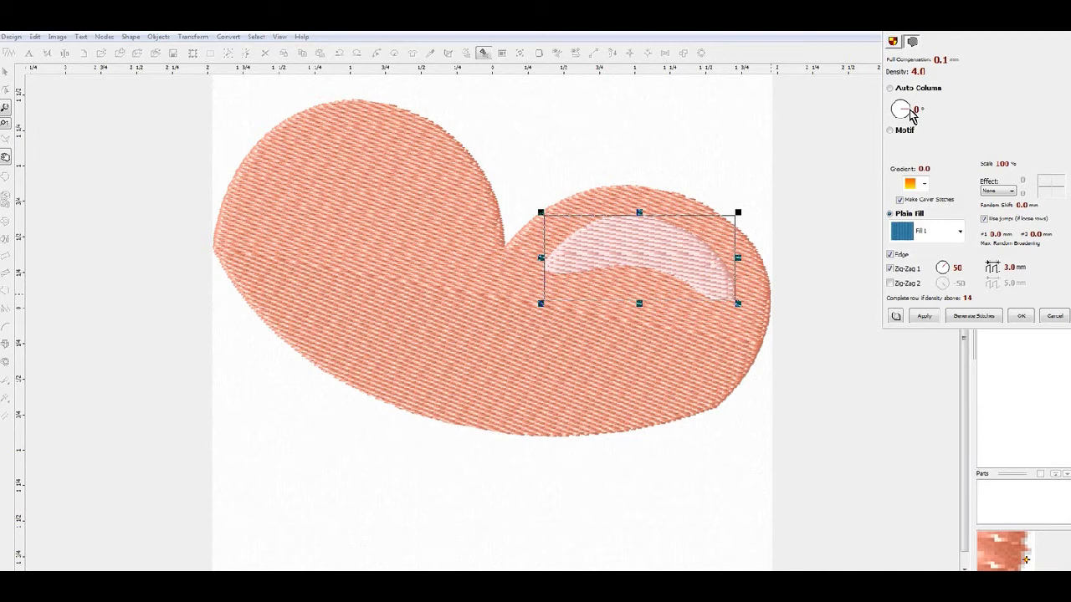
click(974, 317)
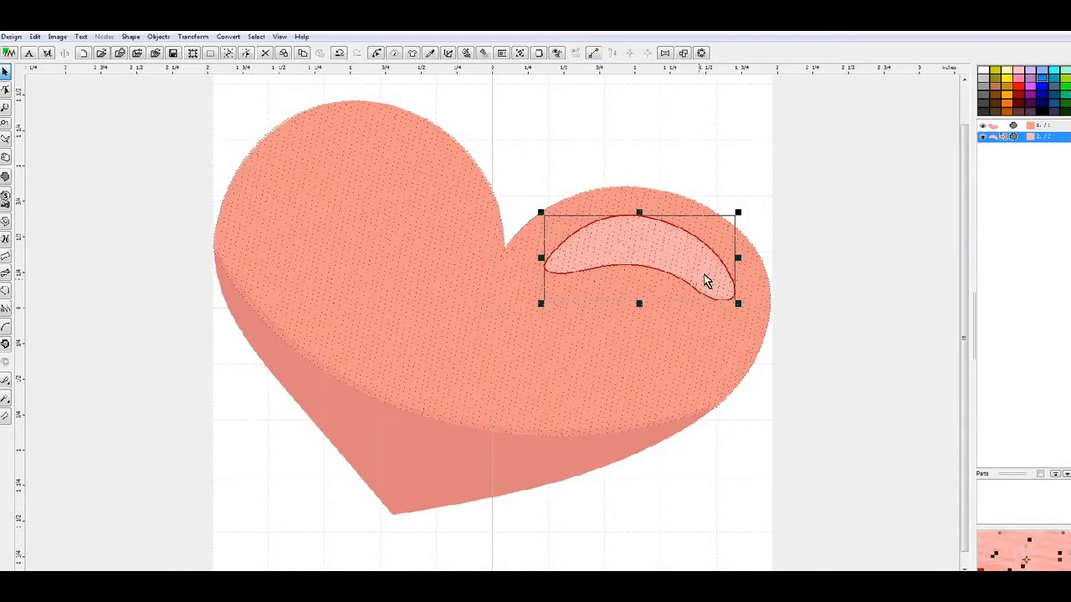
Cut an opening in the heart fill by tracing a curved outline slightly inside the highlight, and regenerate the heart's stitches
click(996, 126)
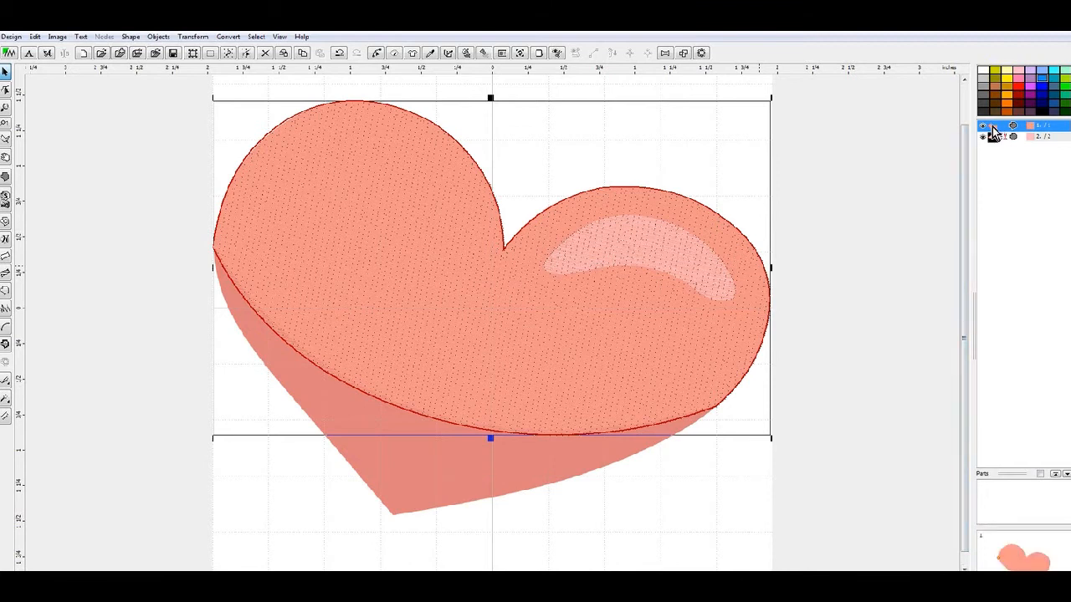
click(5, 224)
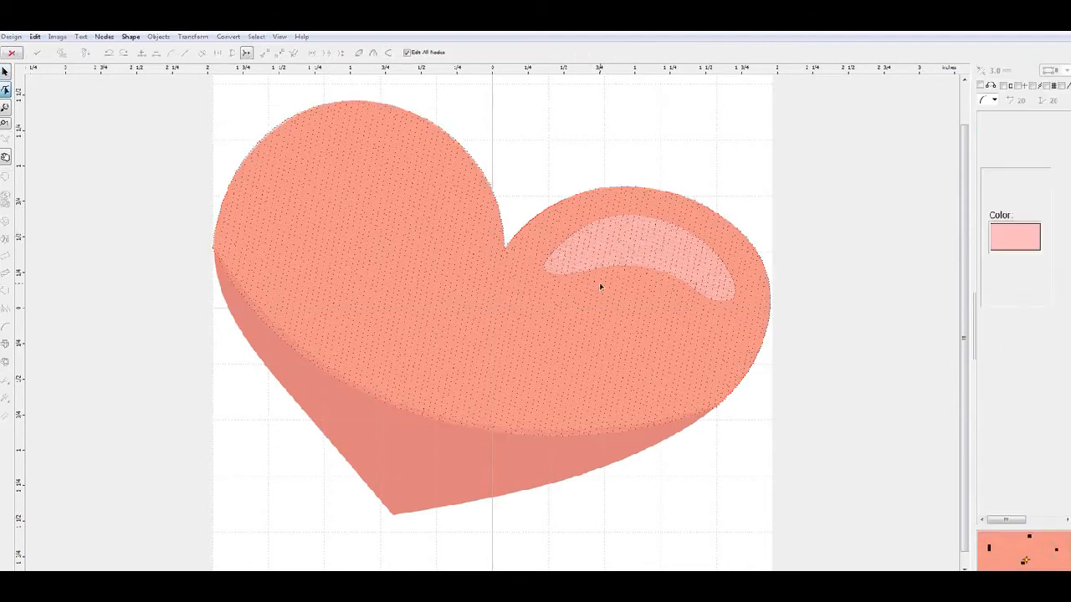
click(663, 230)
drag(614, 238, 613, 224)
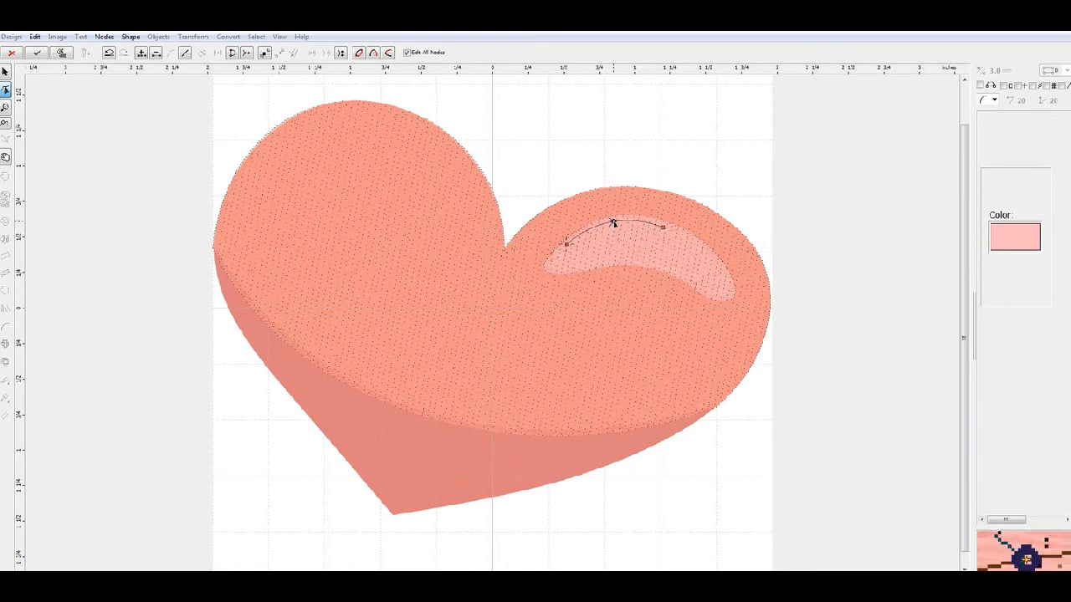
click(730, 286)
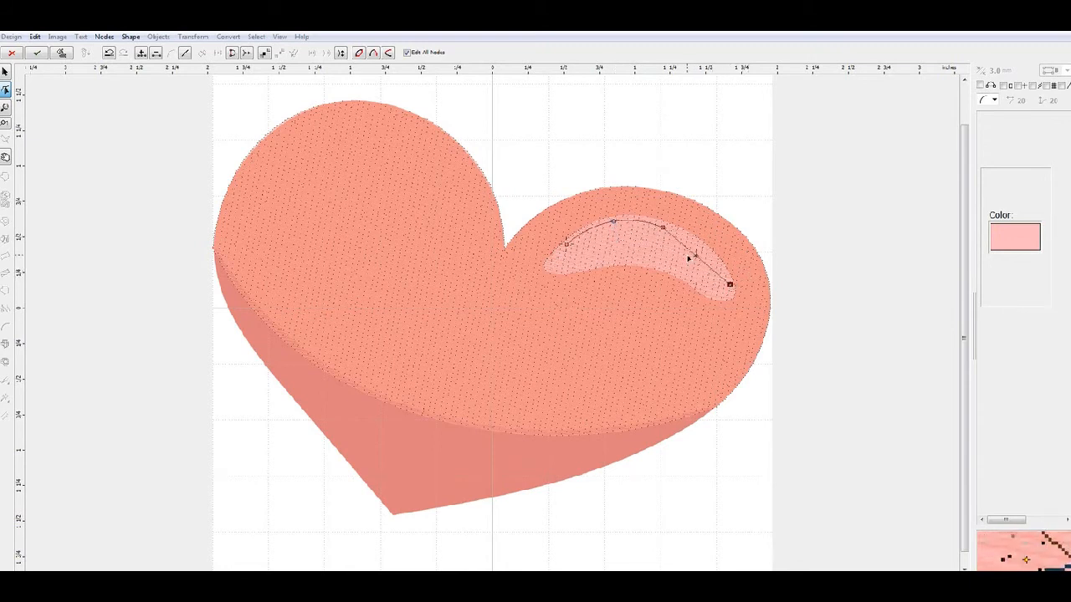
drag(697, 260, 707, 262)
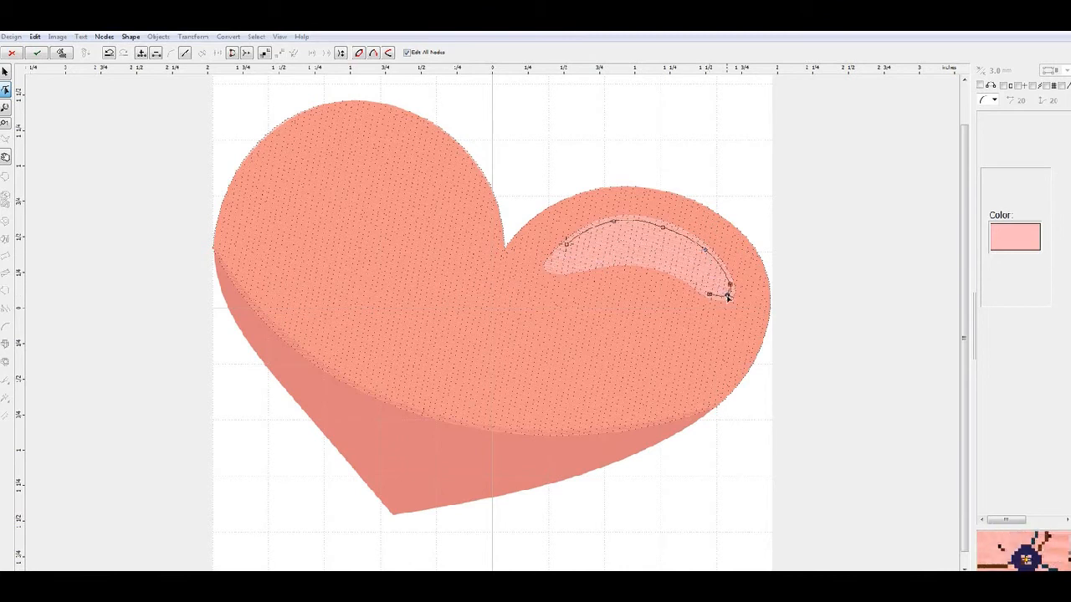
drag(671, 282, 622, 264)
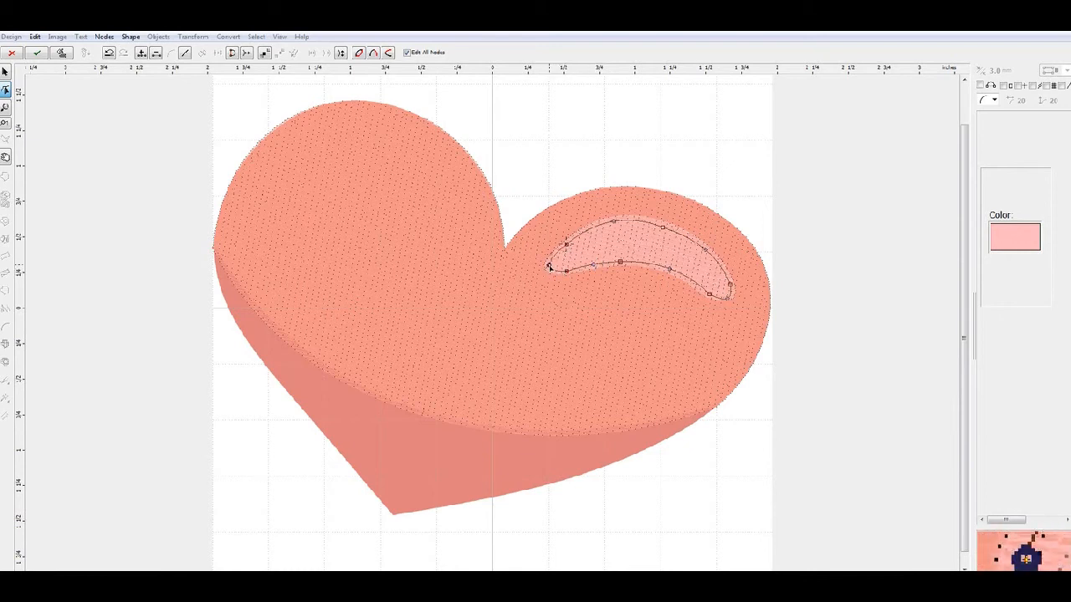
right_click(639, 252)
click(698, 265)
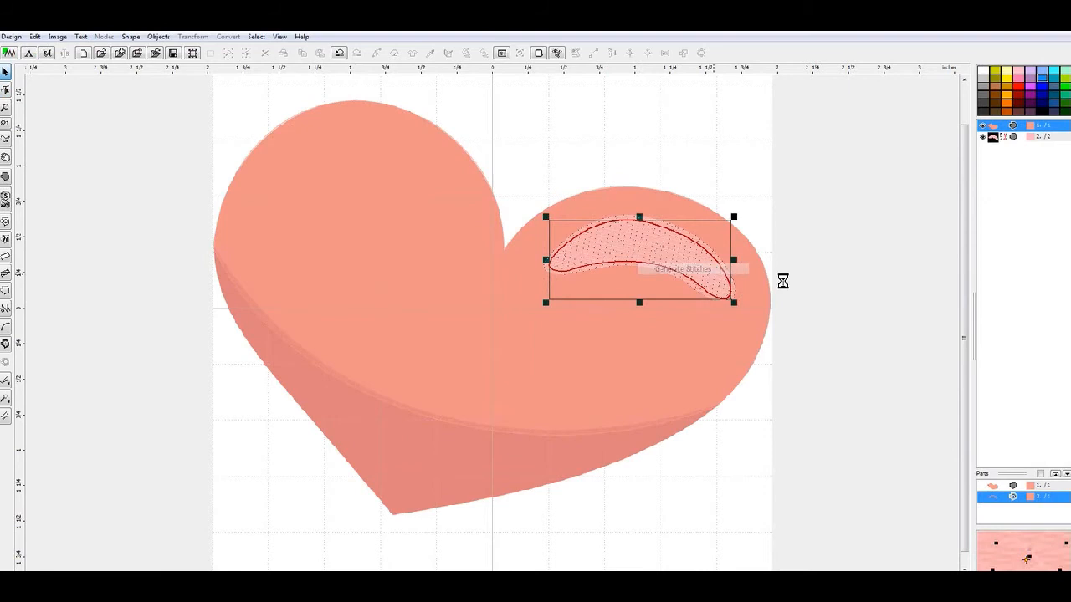
Hide and reshow the highlight to check the opening beneath it, and preview the design in 3D
click(984, 142)
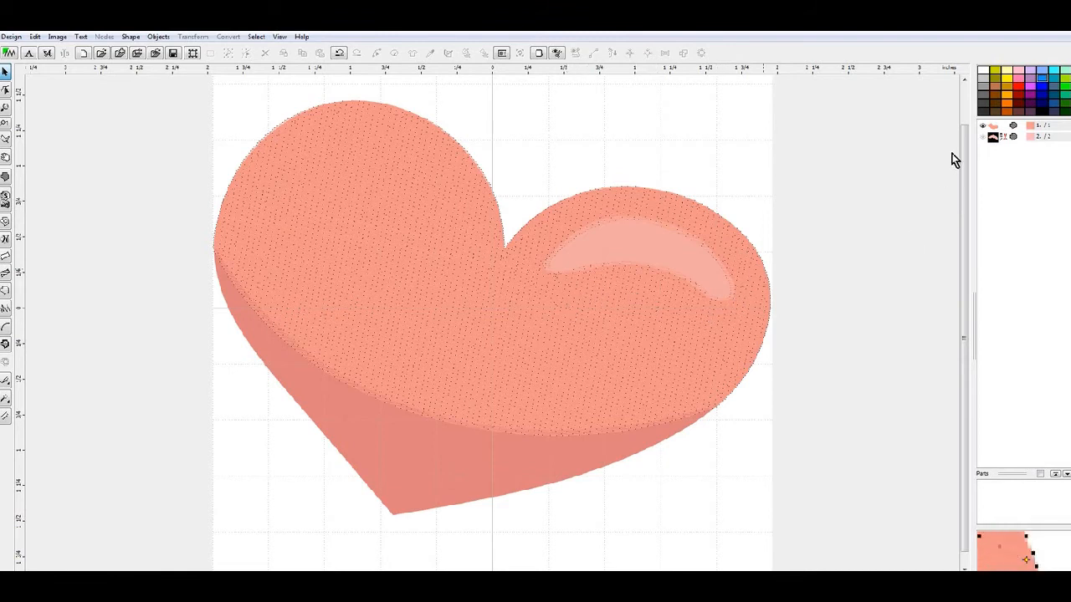
click(987, 137)
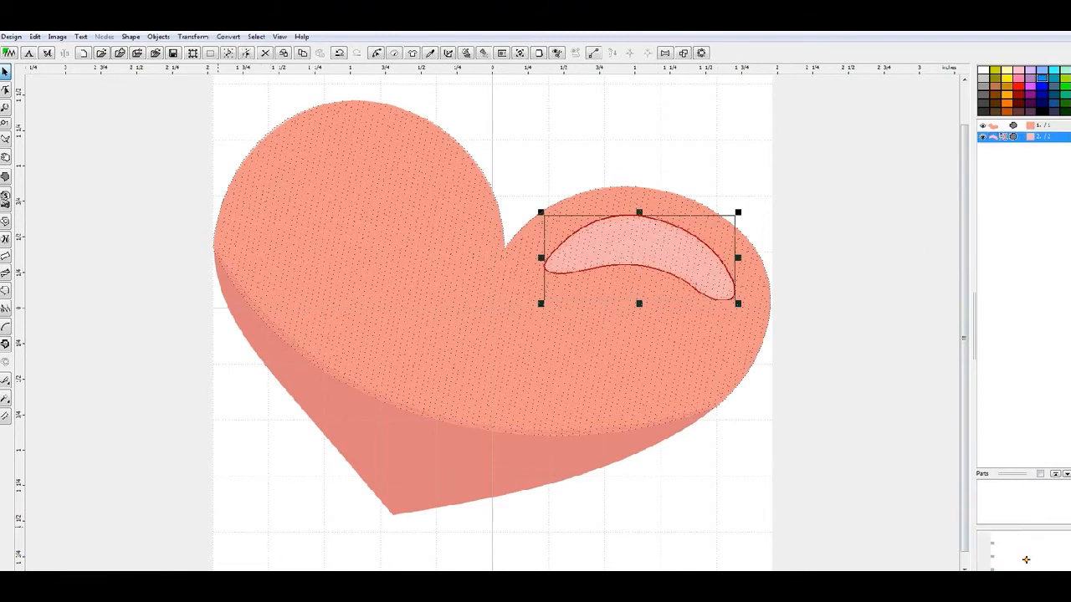
key(F3)
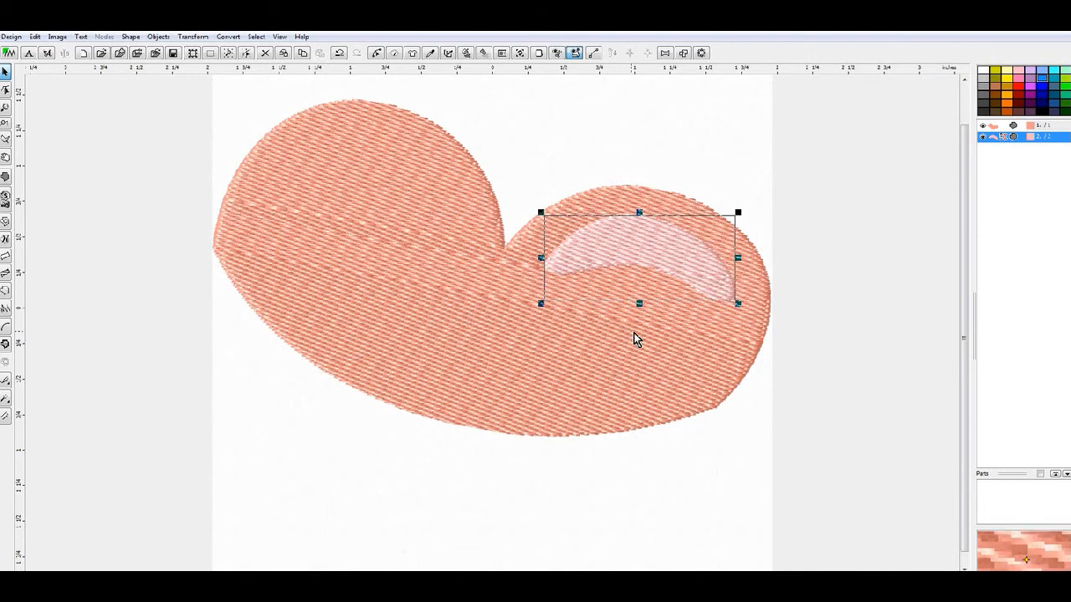
Change the heart's plain fill pattern to Fill 2 and regenerate its stitches
click(991, 127)
right_click(990, 127)
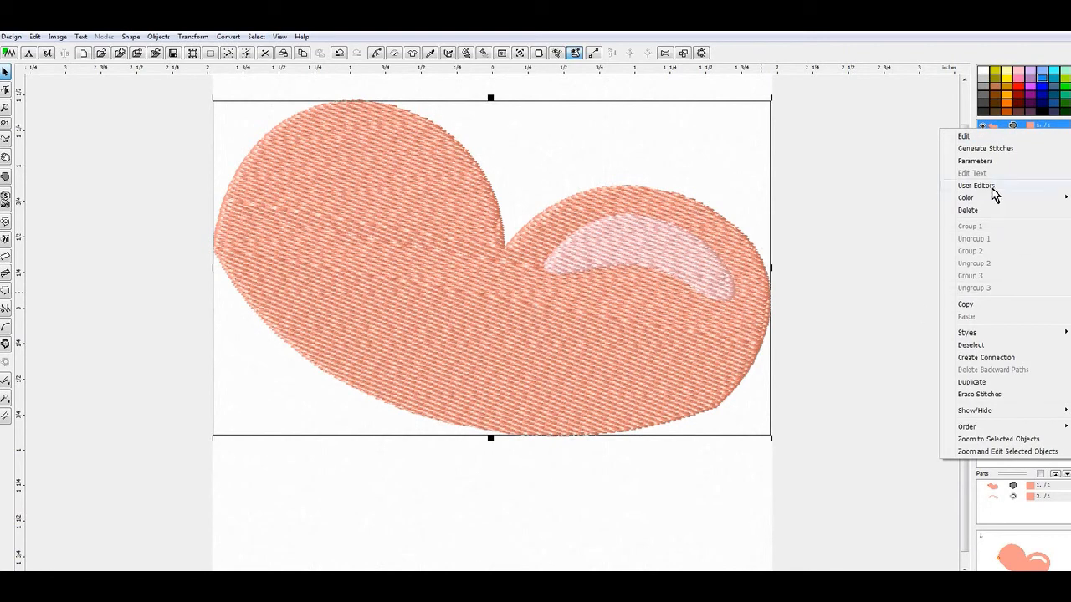
click(987, 160)
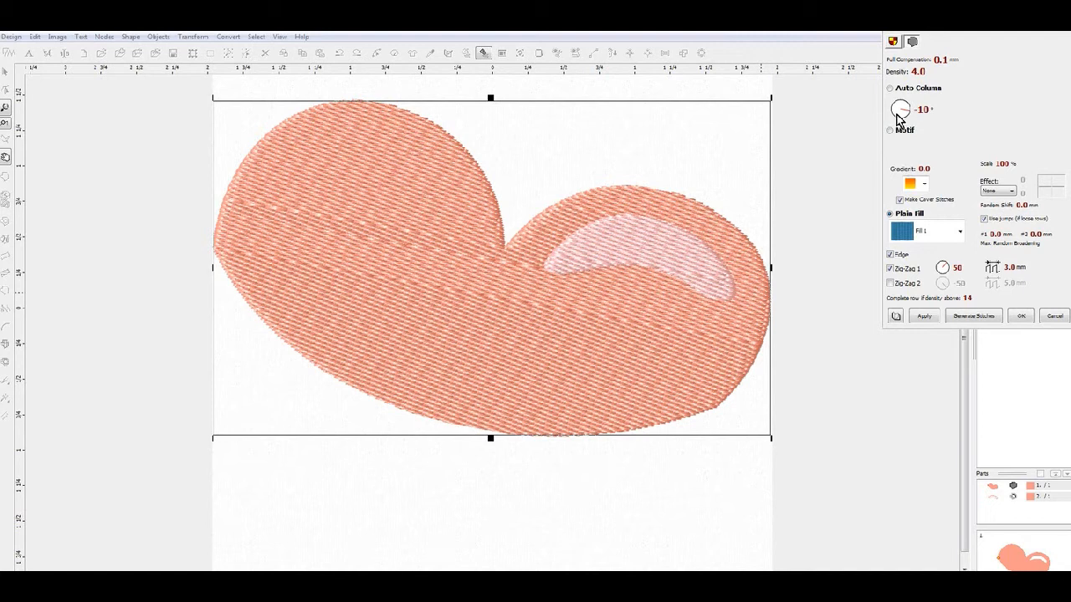
click(942, 233)
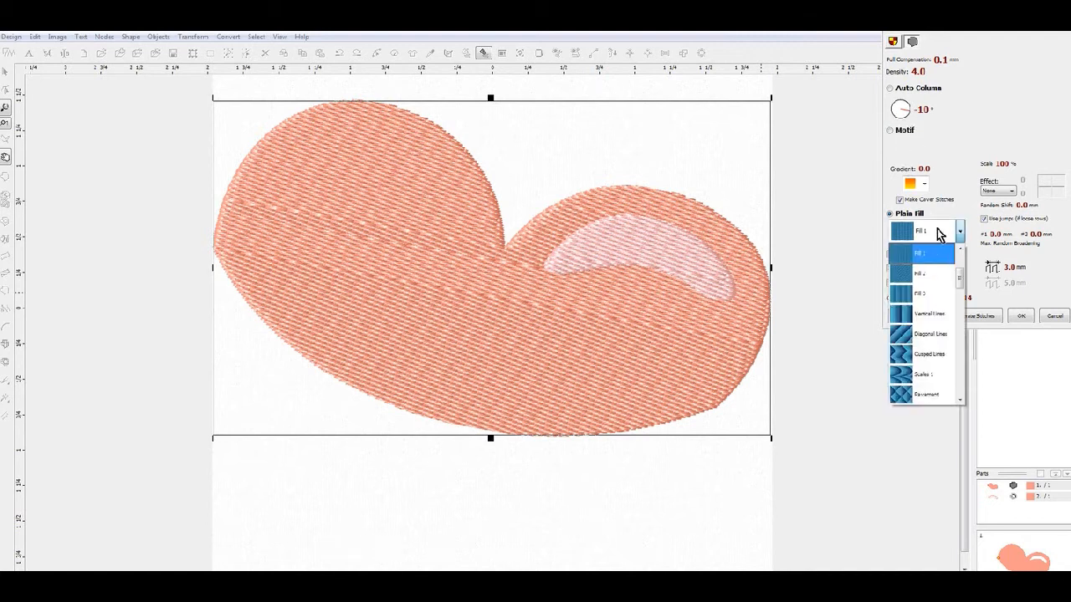
click(927, 281)
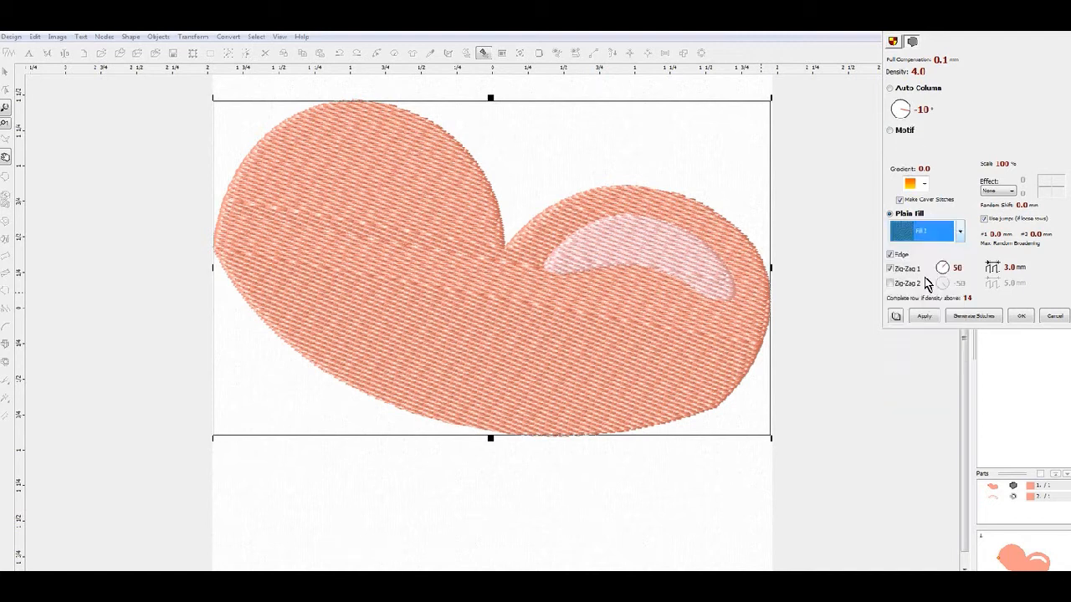
click(987, 317)
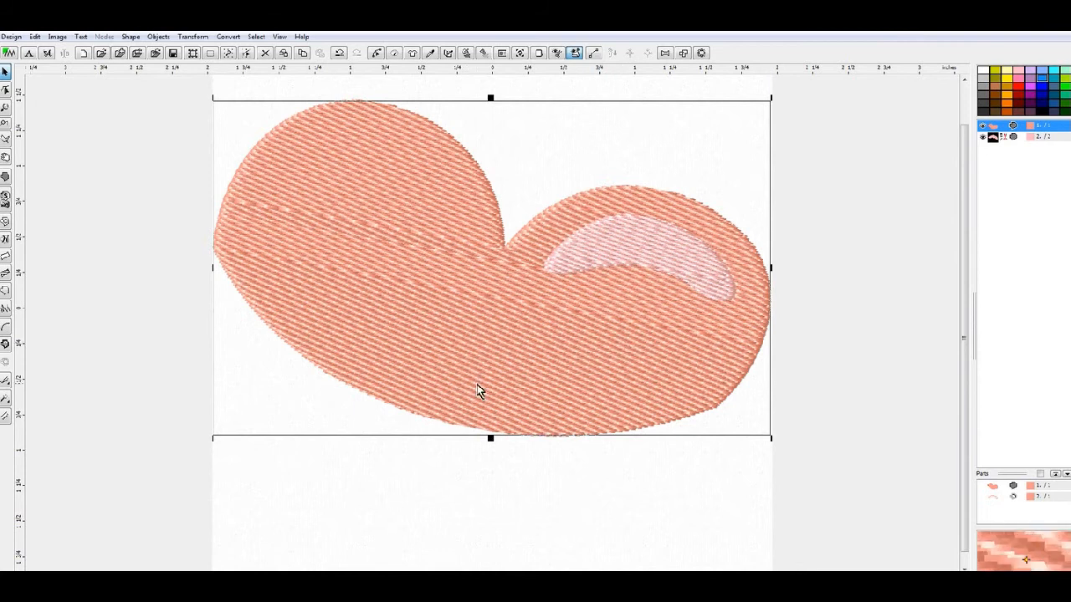
Edit the heart outline, insert a node at the top of the left lobe, and place the start point there
right_click(380, 143)
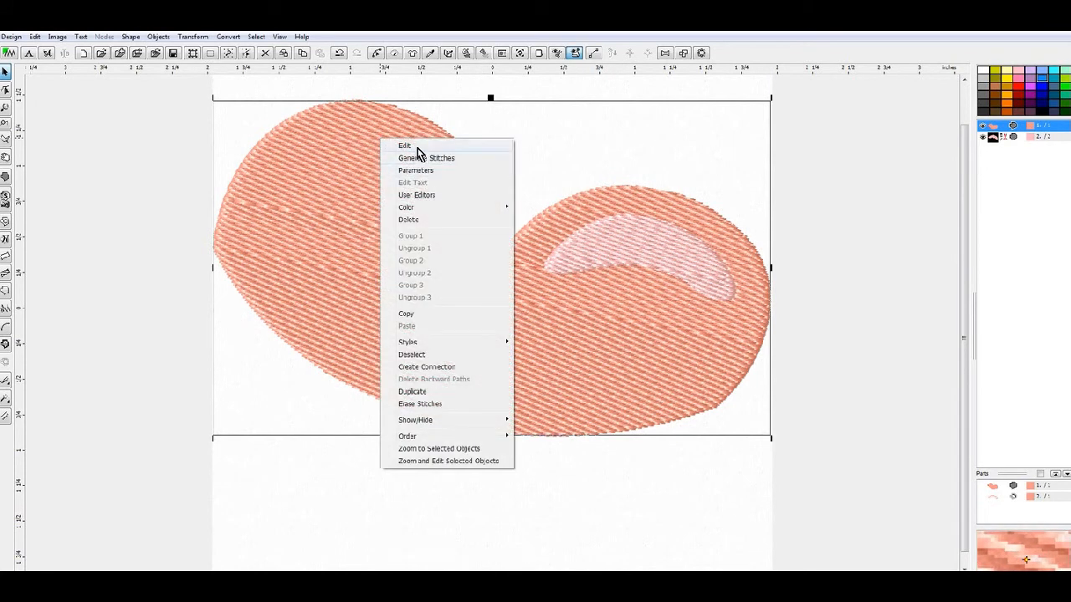
click(405, 146)
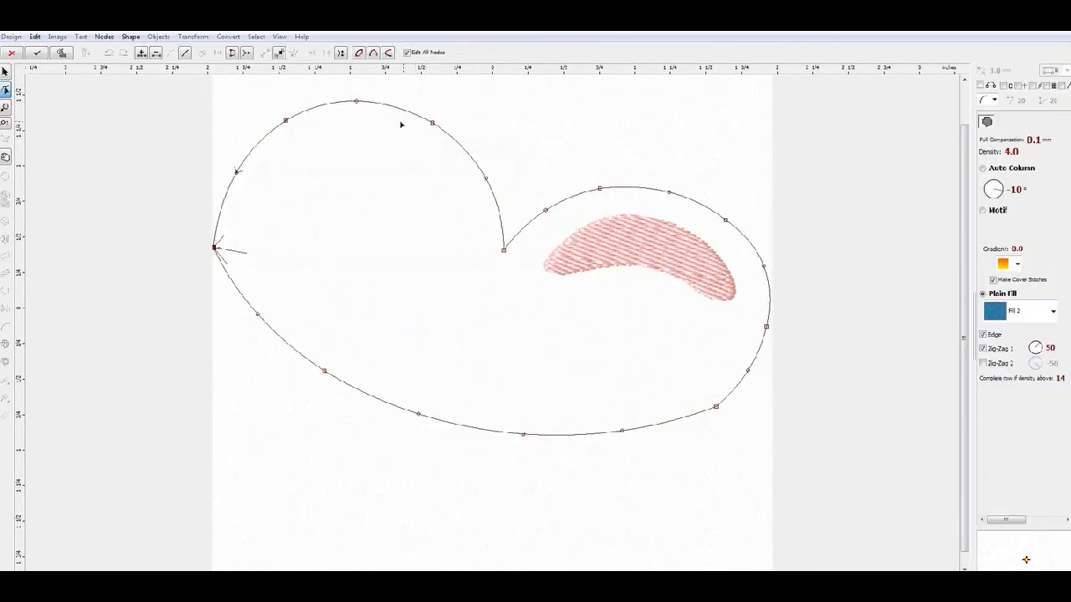
right_click(355, 102)
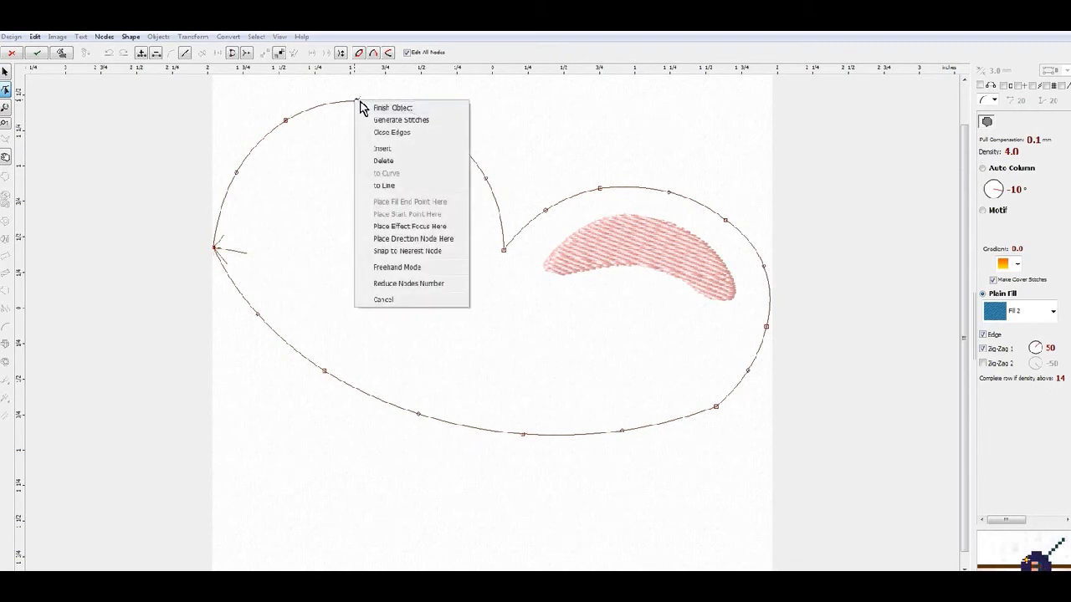
click(386, 149)
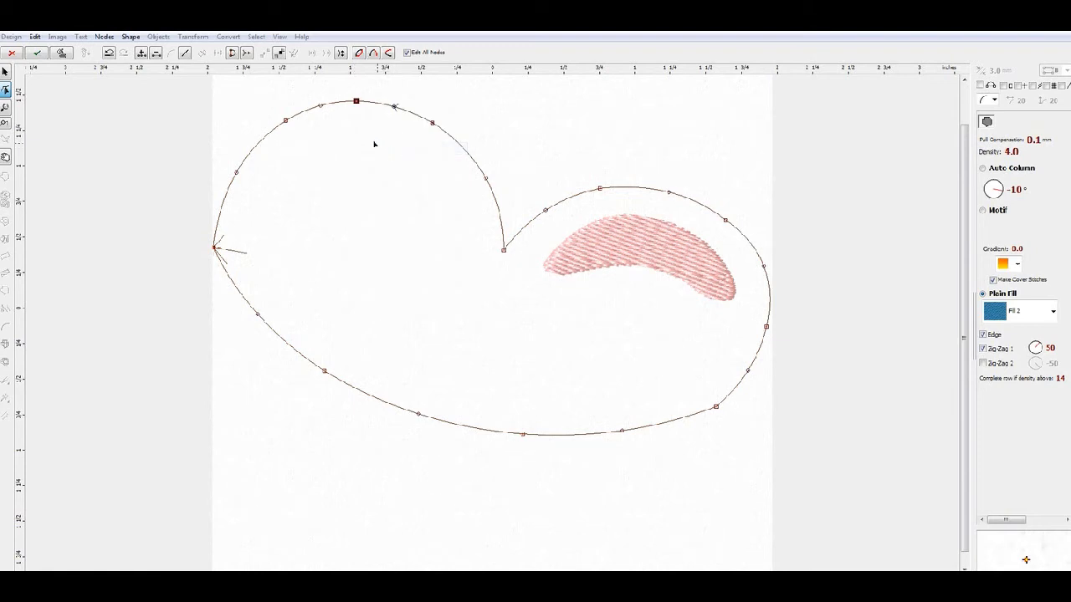
right_click(356, 101)
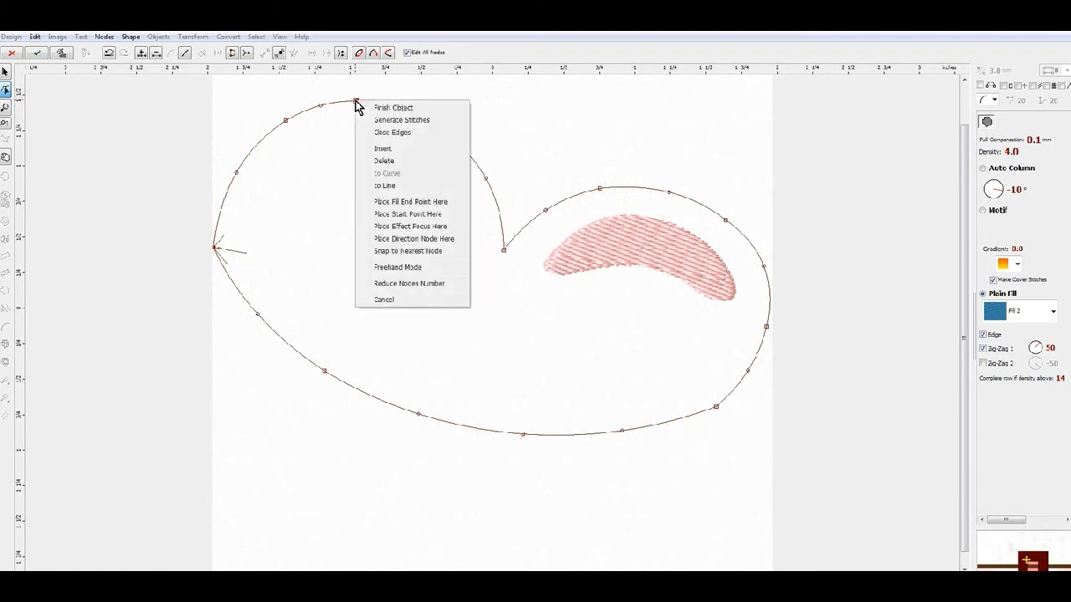
click(406, 216)
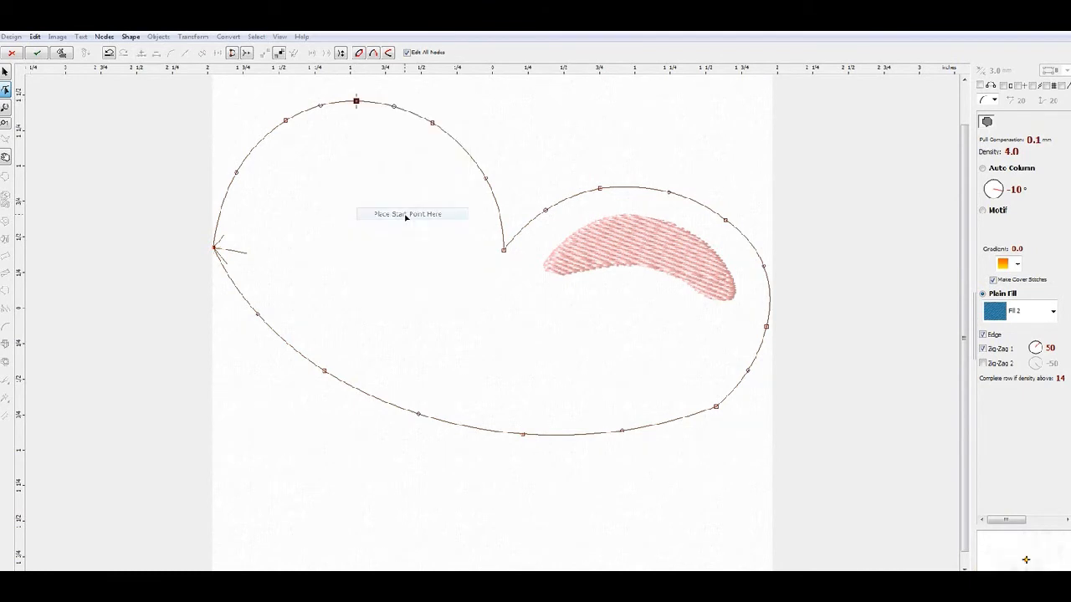
Insert a node on the top of the right lobe, place the fill end point there, and regenerate the heart's stitches
click(670, 193)
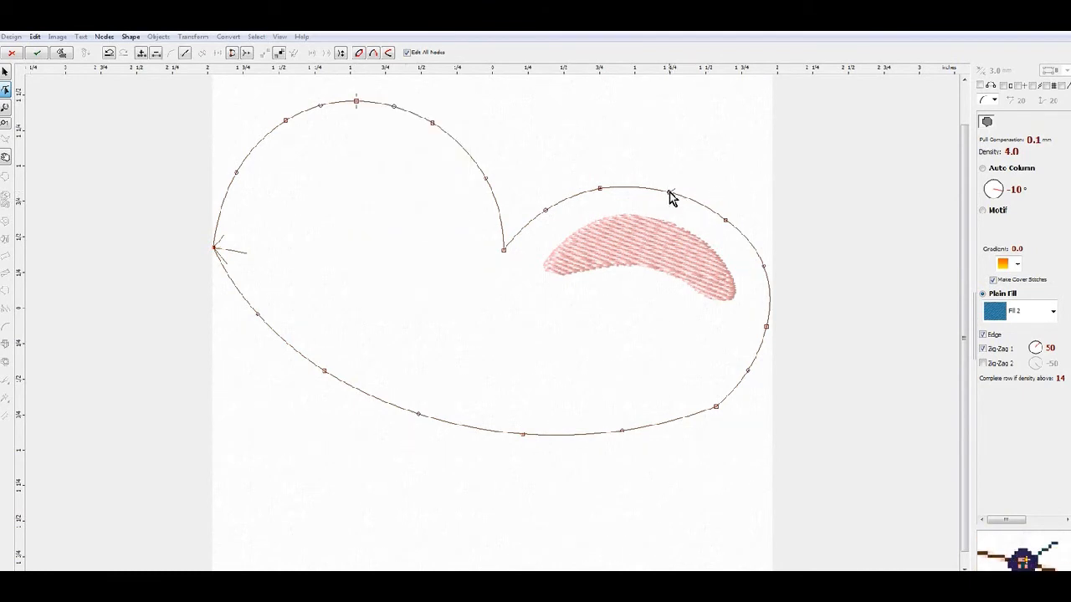
right_click(669, 193)
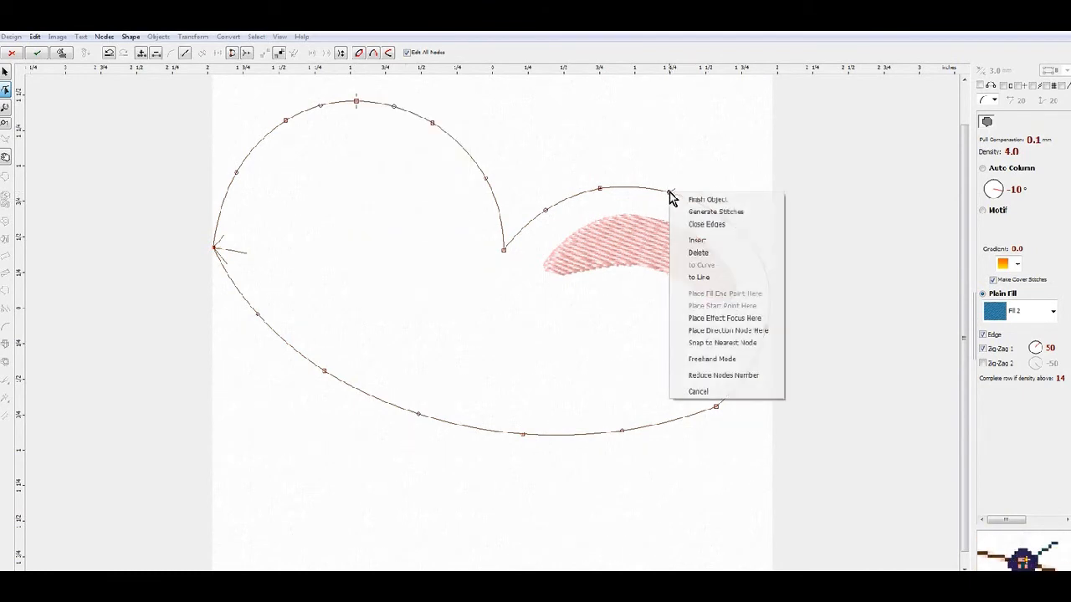
click(705, 241)
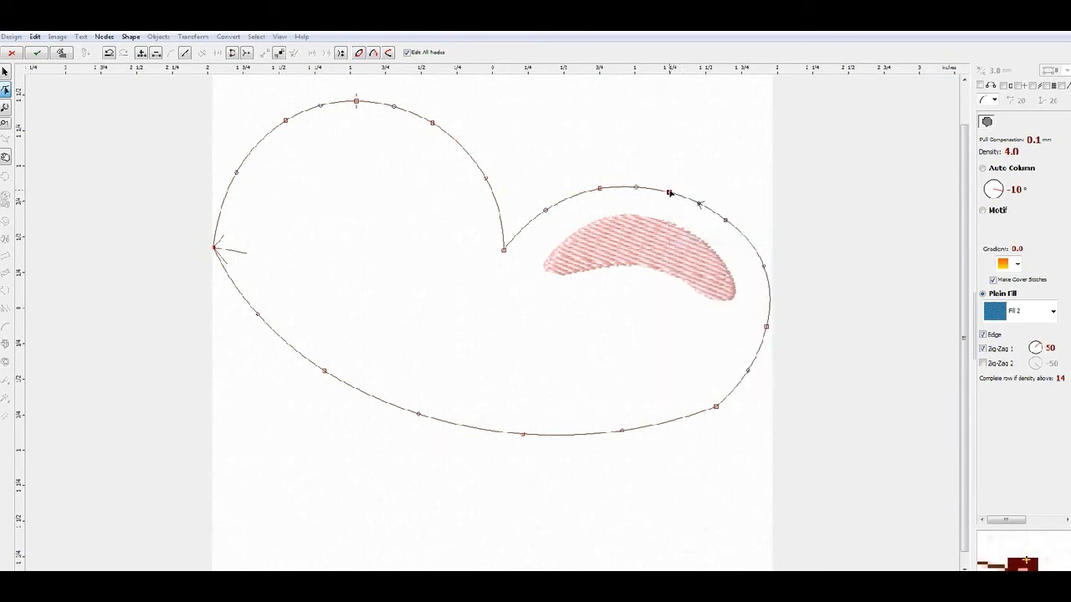
right_click(670, 193)
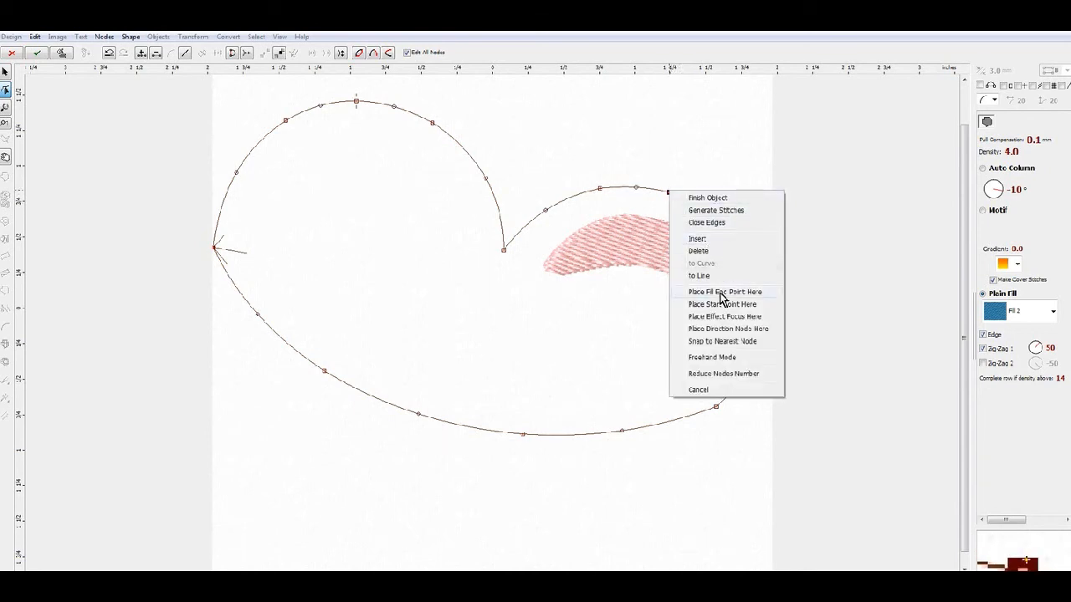
click(720, 292)
right_click(675, 209)
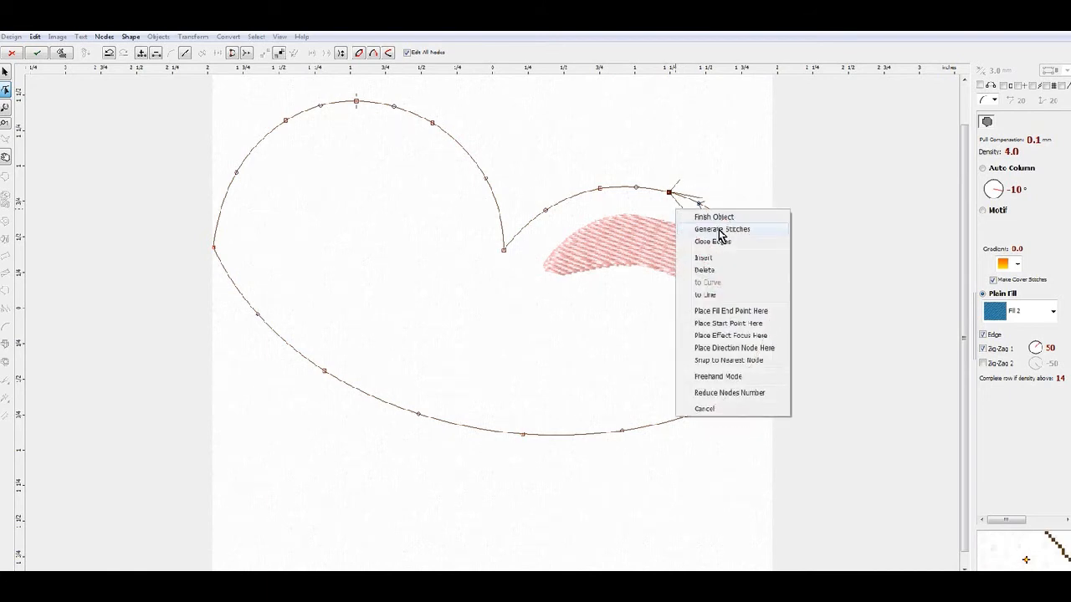
click(720, 229)
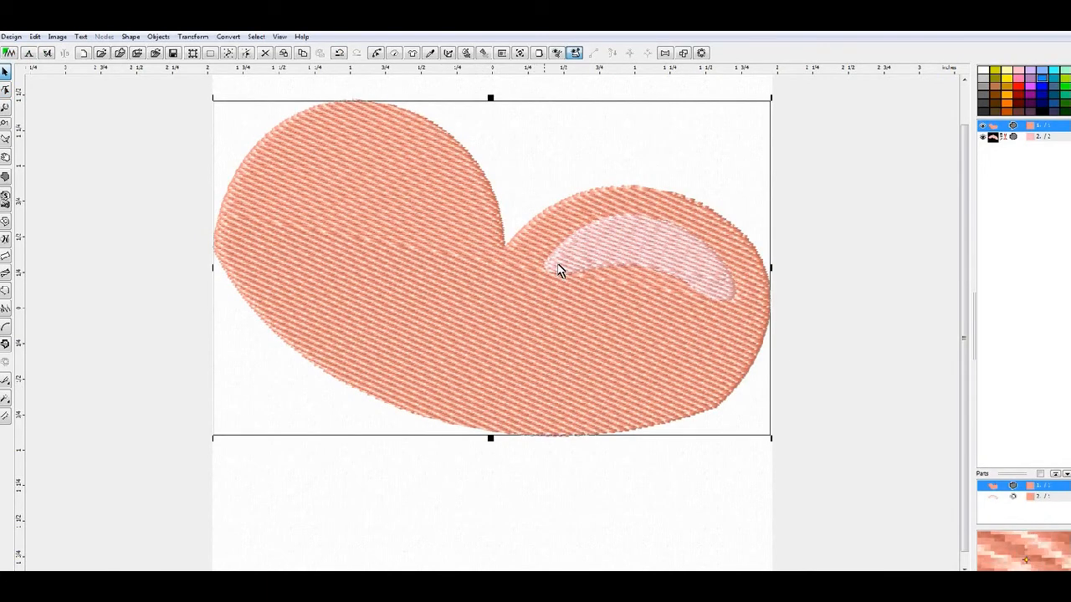
Set the heart's fill angle to -5° and regenerate its stitches
right_click(612, 325)
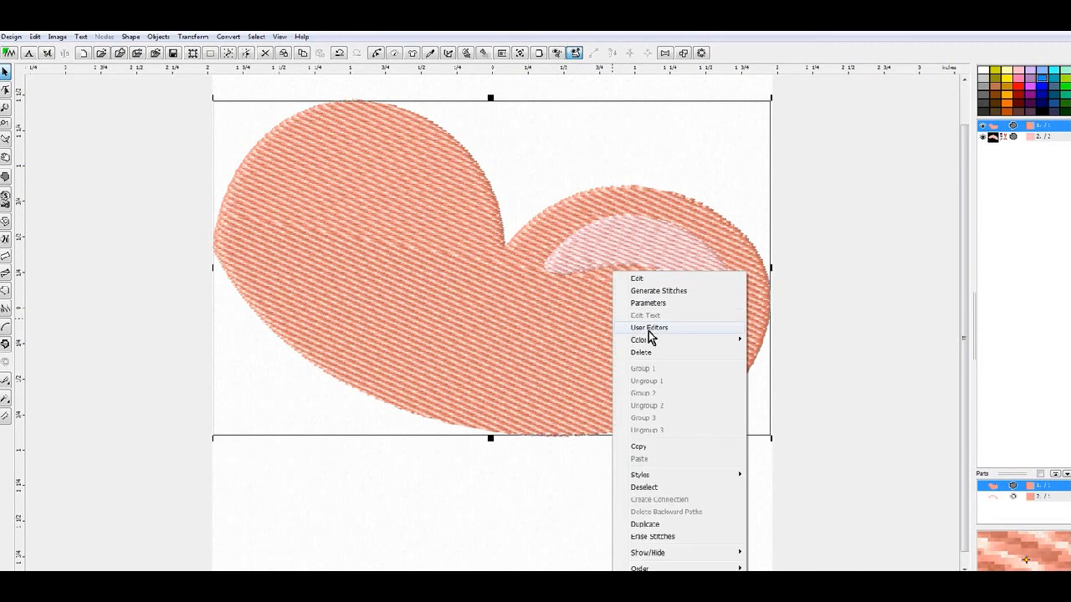
click(667, 306)
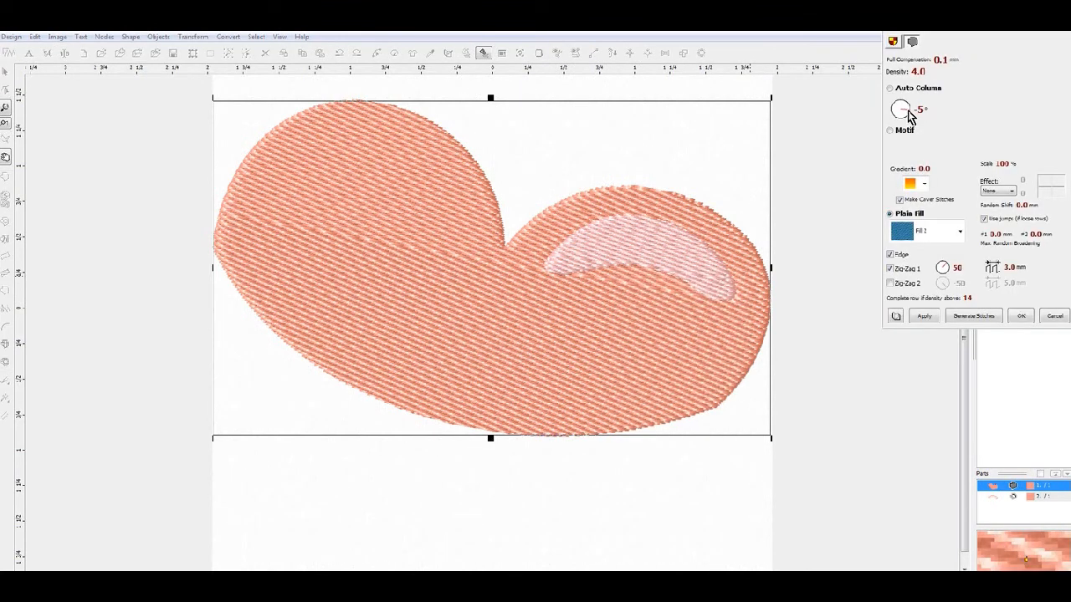
click(979, 318)
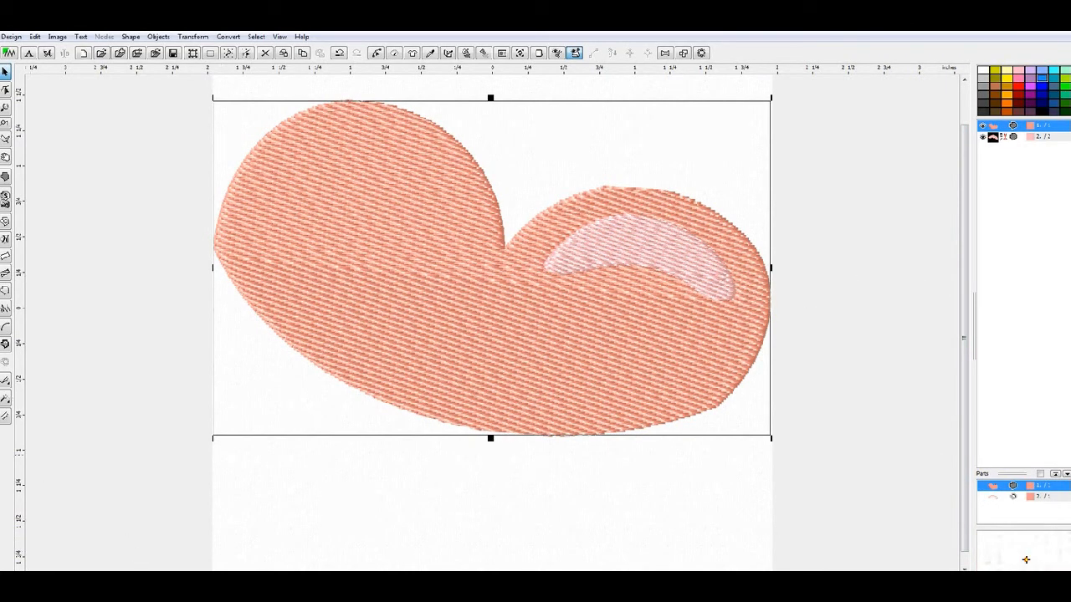
Leave the 3D preview and trace the upper edge of the darker shadow area with a new curved fill outline
click(109, 576)
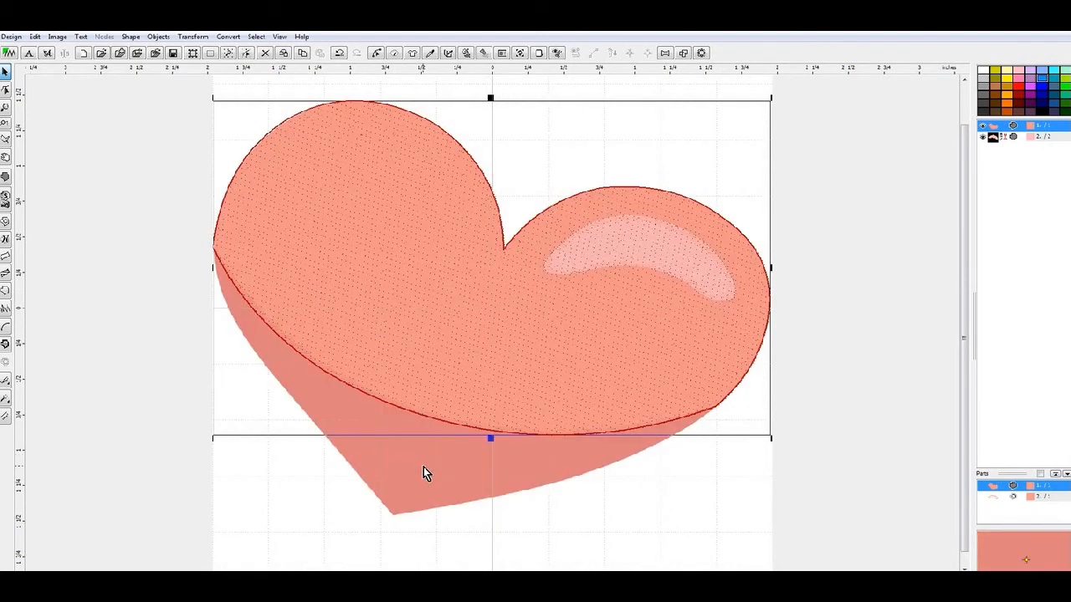
click(8, 180)
click(268, 256)
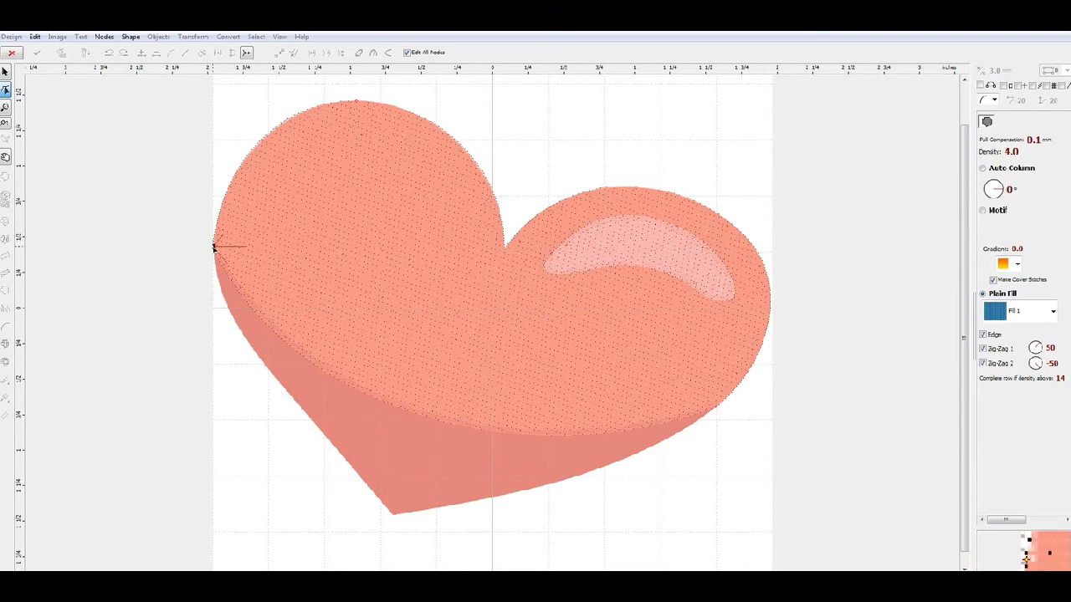
click(373, 391)
drag(290, 318, 281, 330)
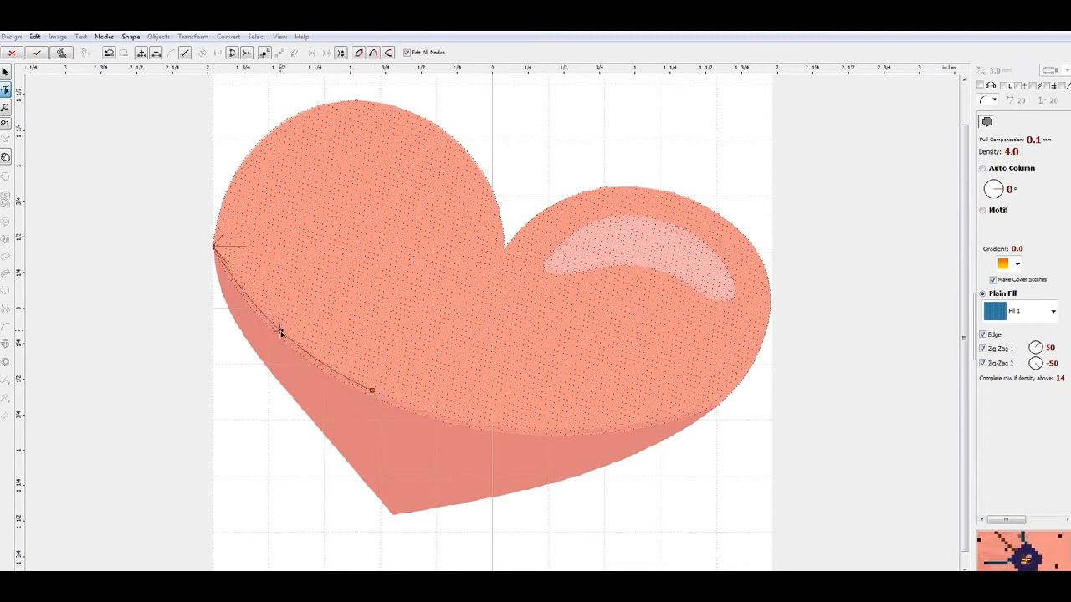
click(619, 429)
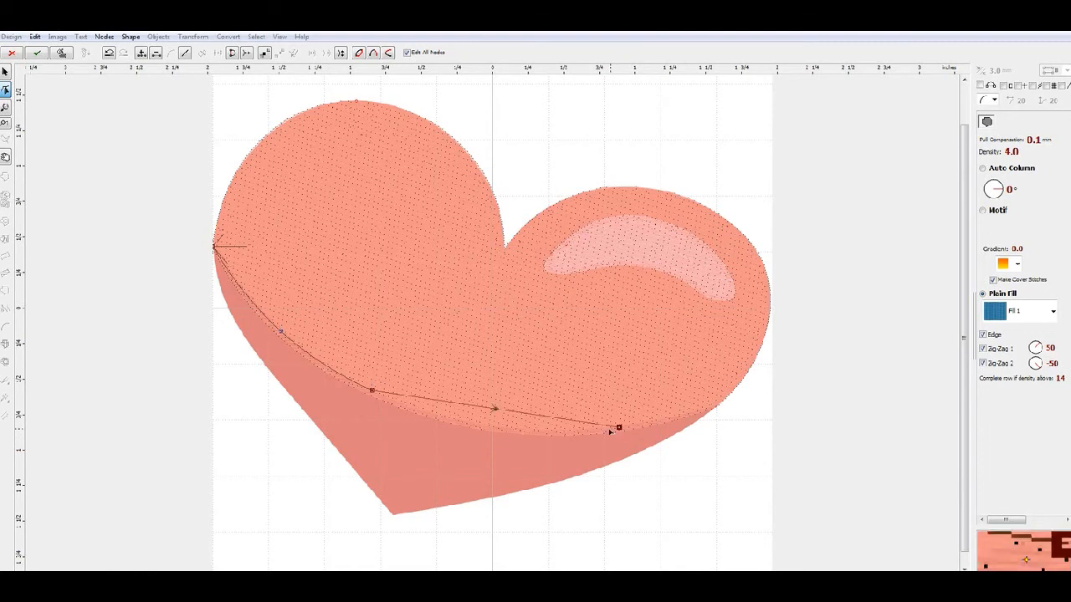
drag(494, 410, 494, 427)
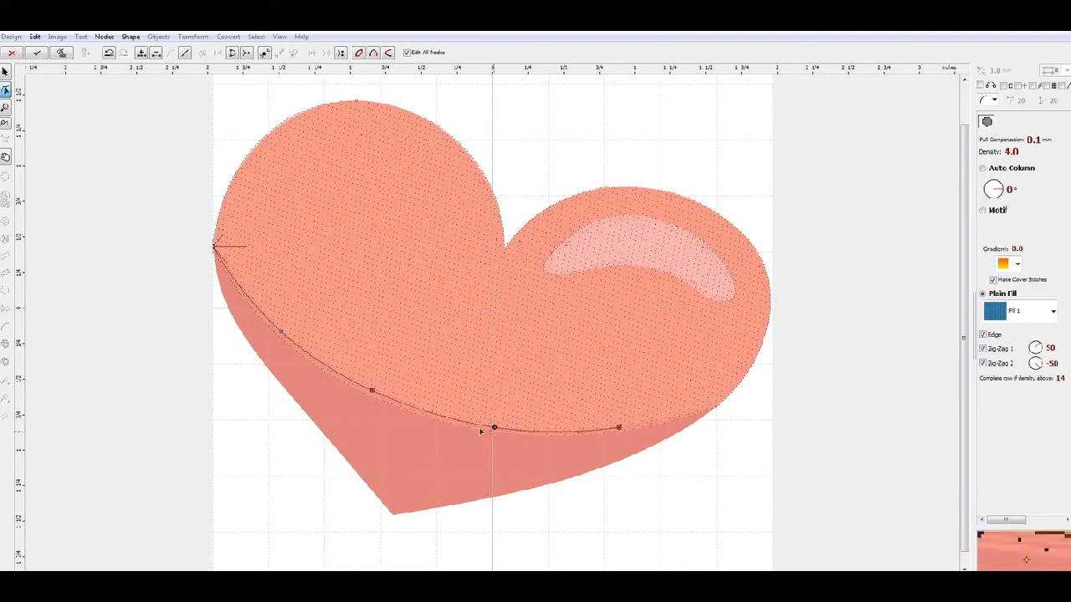
click(716, 405)
click(669, 418)
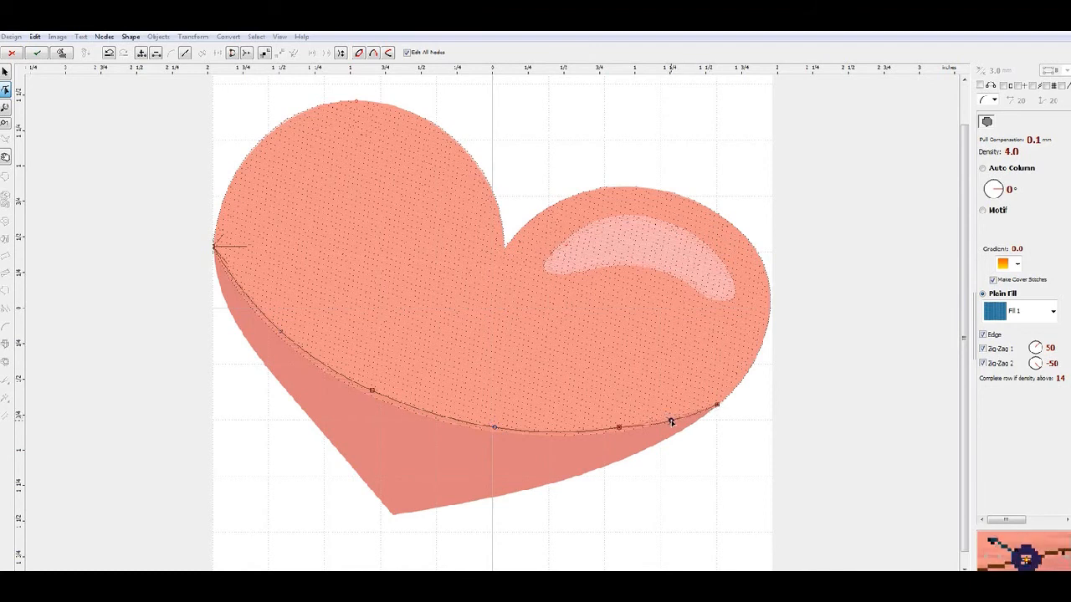
Trace the shadow's lower edge through the heart's bottom tip back to the starting point, and finish the fill object
click(565, 483)
drag(639, 444, 647, 452)
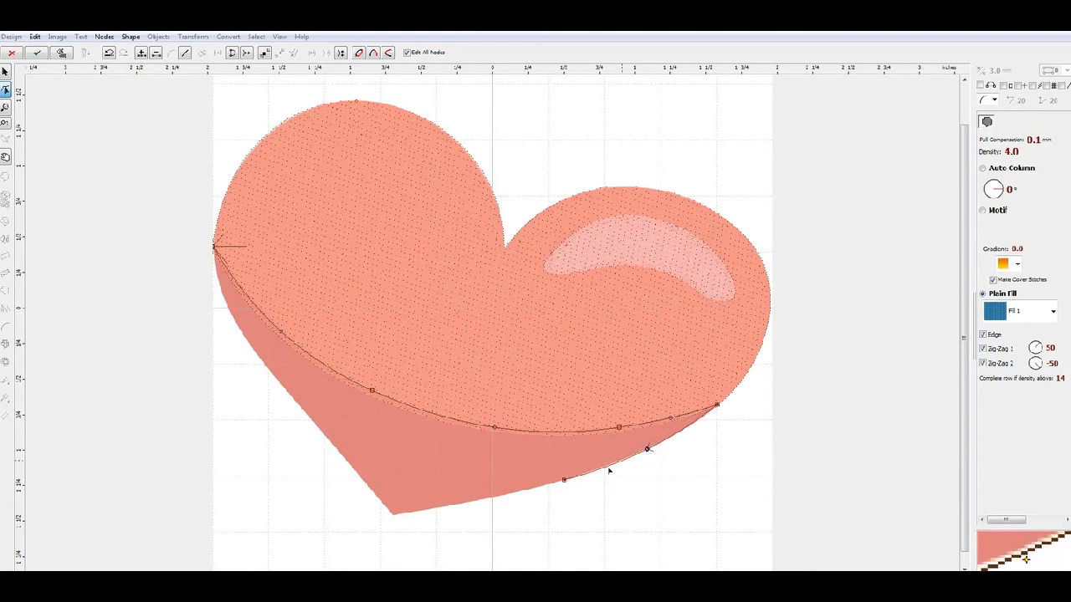
click(393, 516)
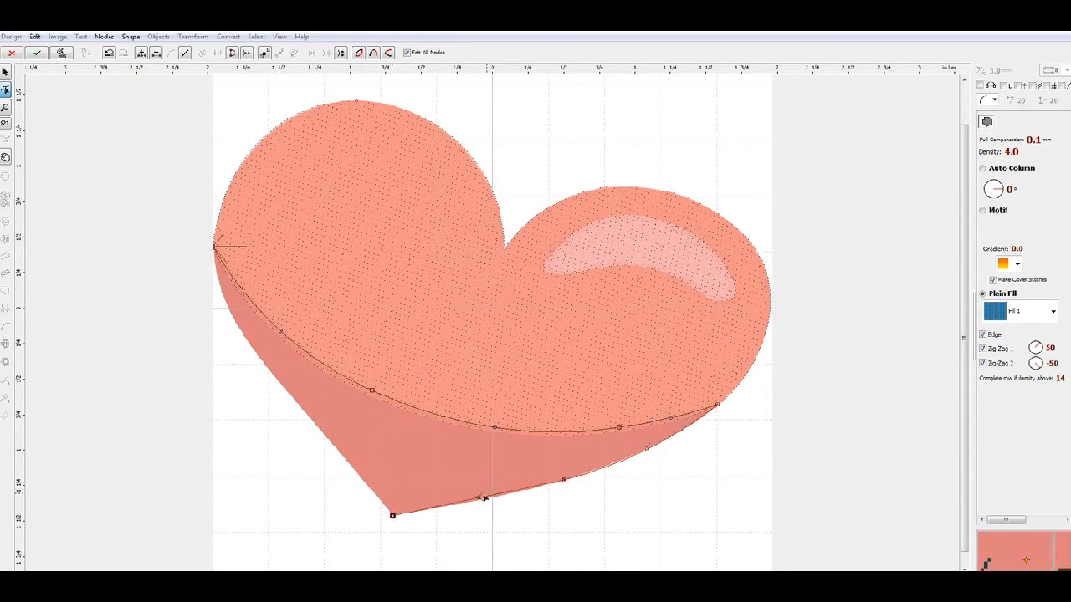
drag(480, 503, 480, 503)
click(282, 387)
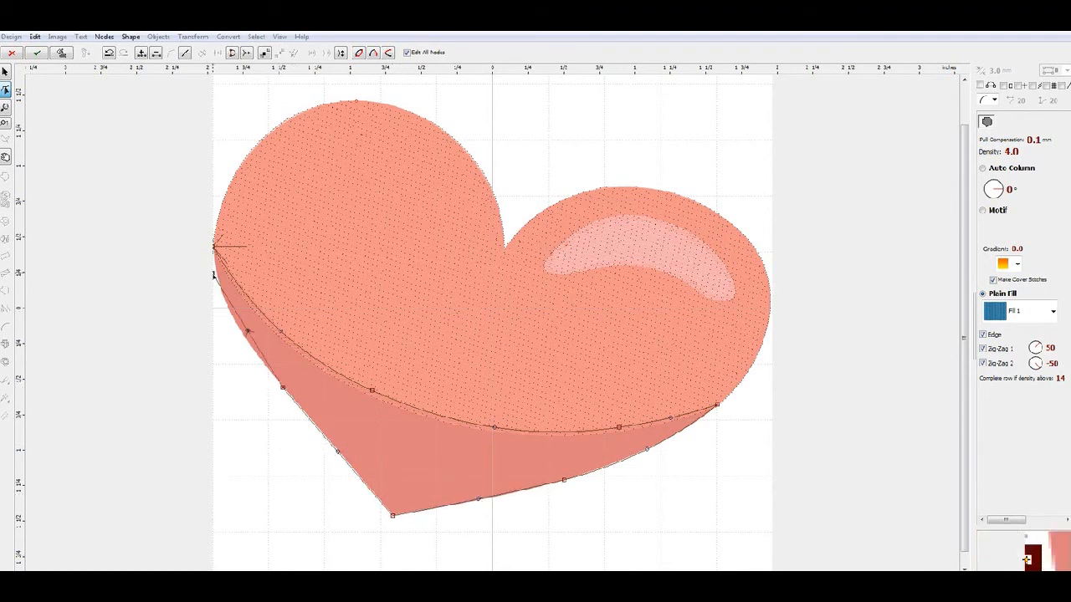
click(213, 247)
drag(250, 335, 232, 311)
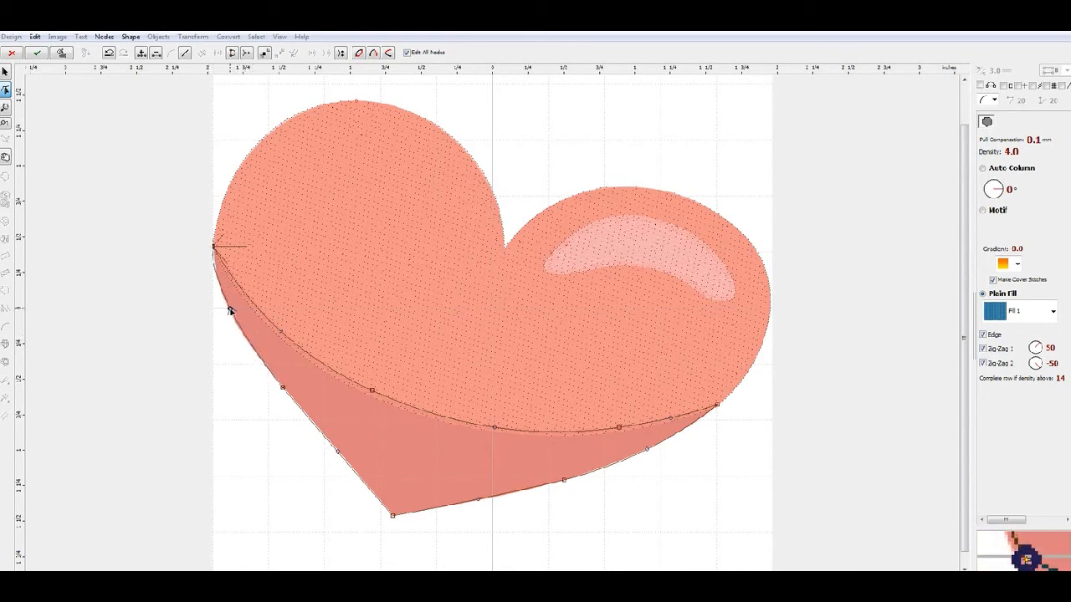
right_click(214, 248)
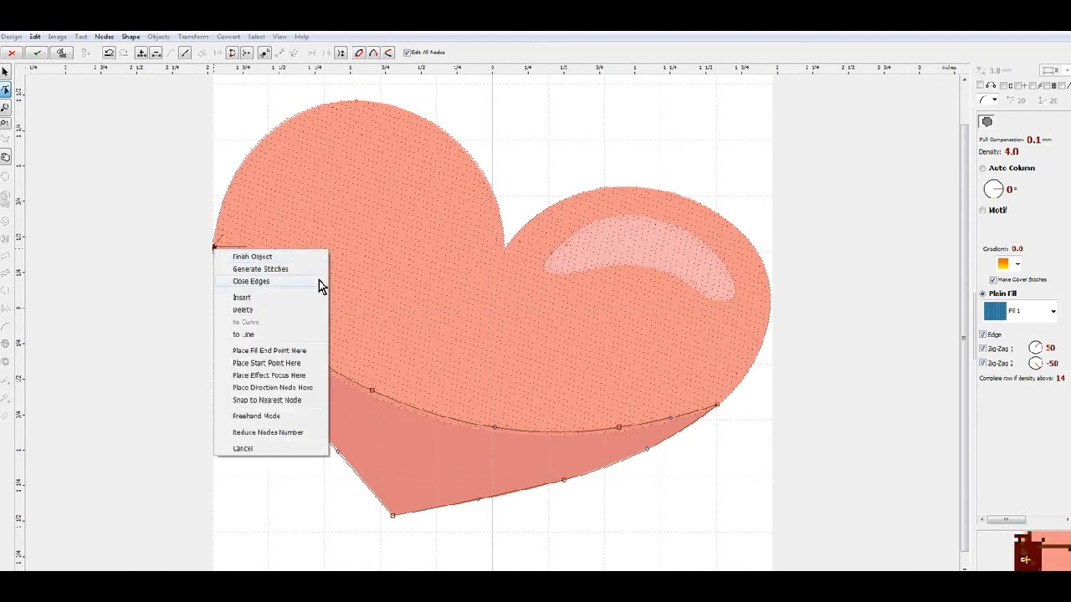
click(308, 258)
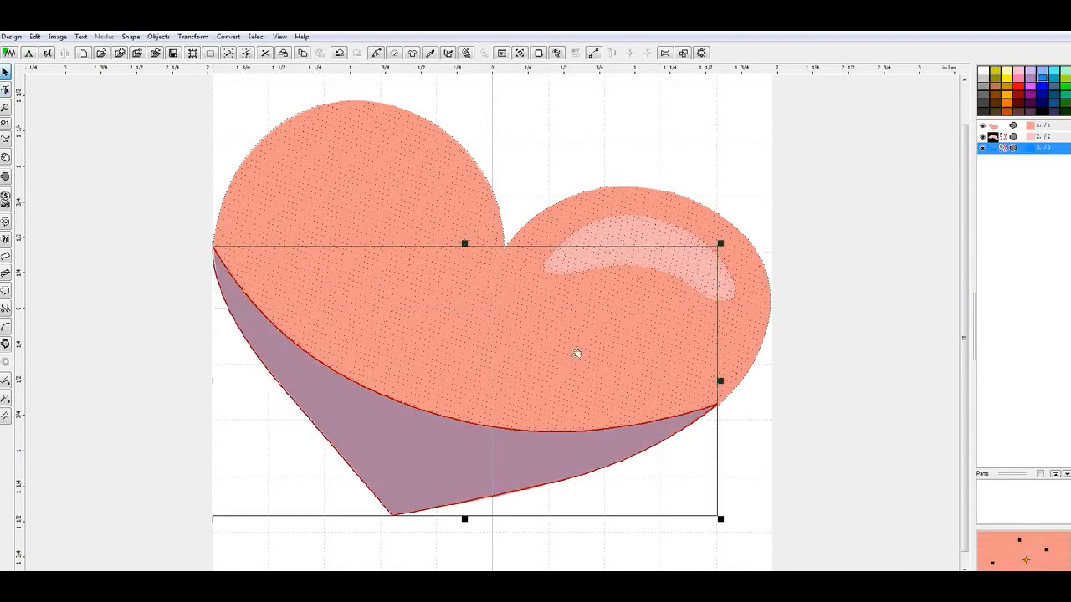
Recolor the shadow object with the darker pink sampled from the heart image's shaded area
right_click(471, 447)
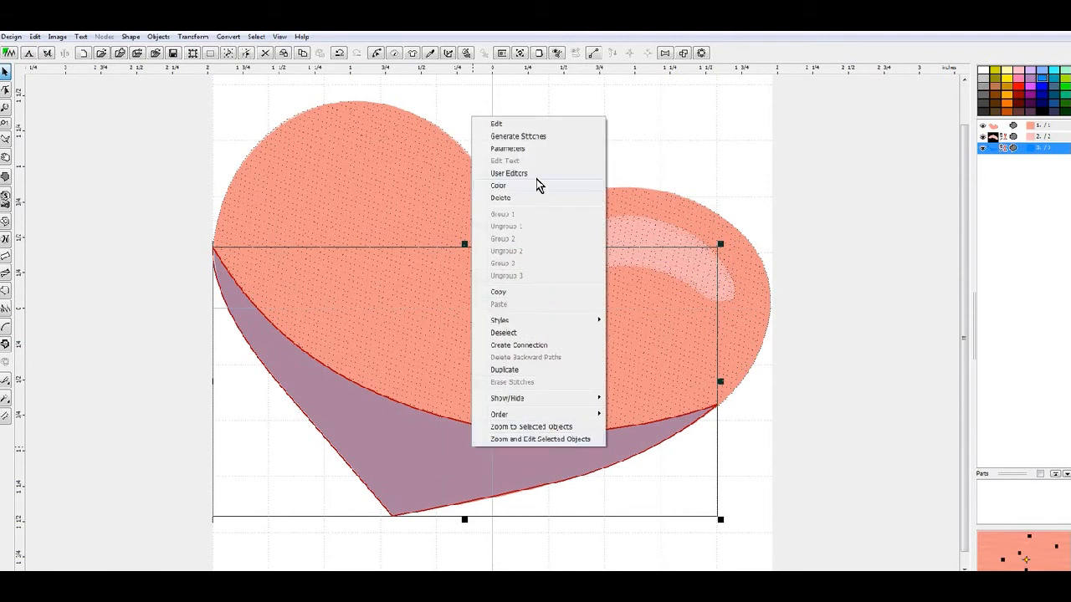
mouse_move(535, 186)
click(641, 198)
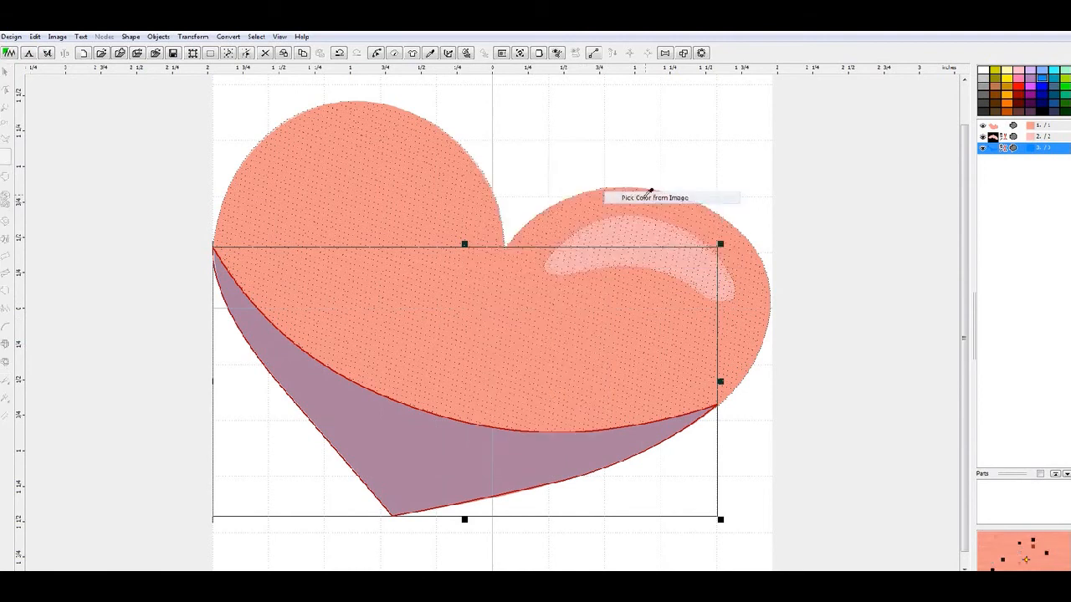
click(398, 447)
Assign the shadow object a matching thread color from the thread catalog
right_click(407, 449)
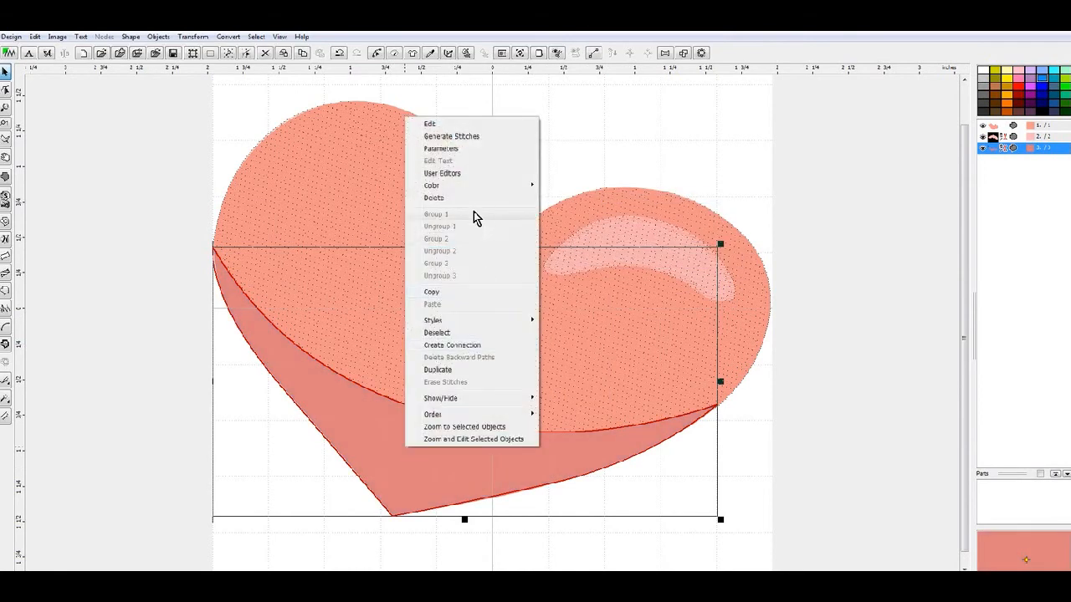
mouse_move(479, 185)
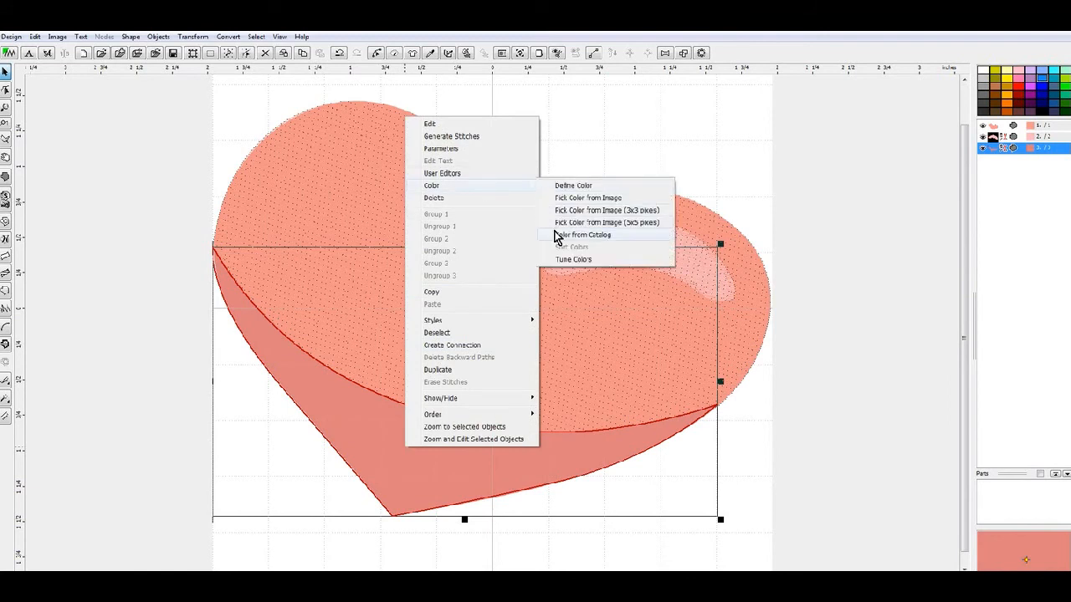
click(557, 235)
click(395, 232)
click(588, 457)
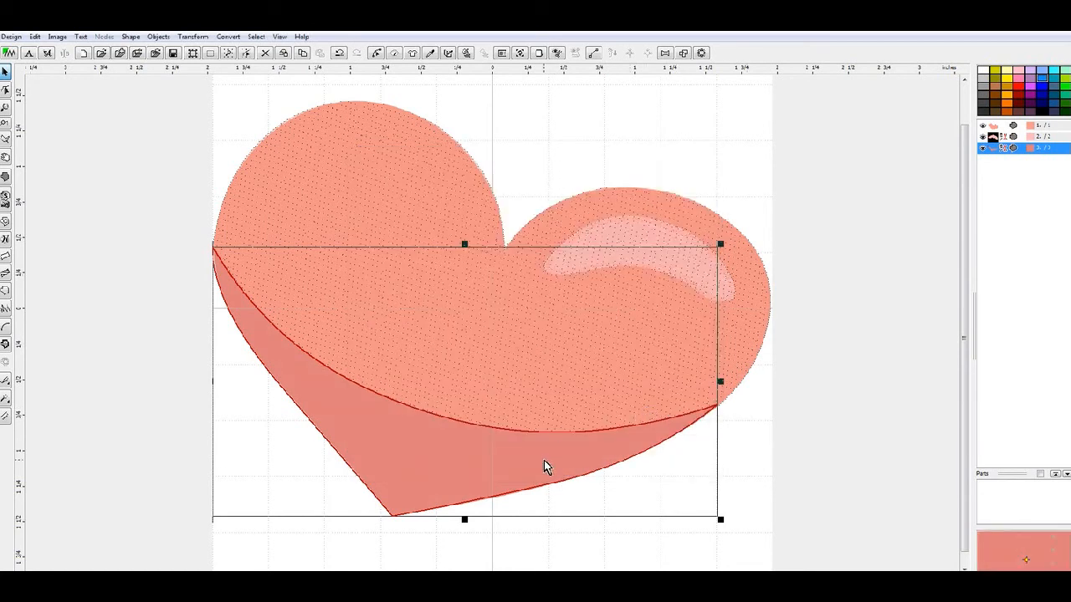
Disable Zig-Zag 2 underlay on the shadow, set the Zig-Zag 1 length to 3.0 mm, and generate its stitches
right_click(544, 460)
click(602, 161)
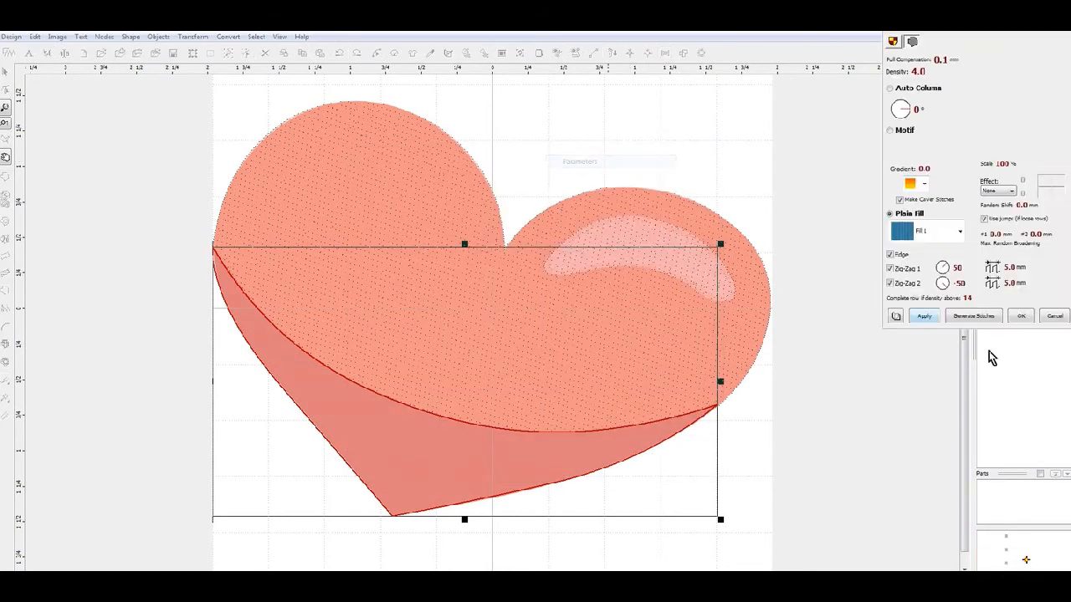
click(907, 284)
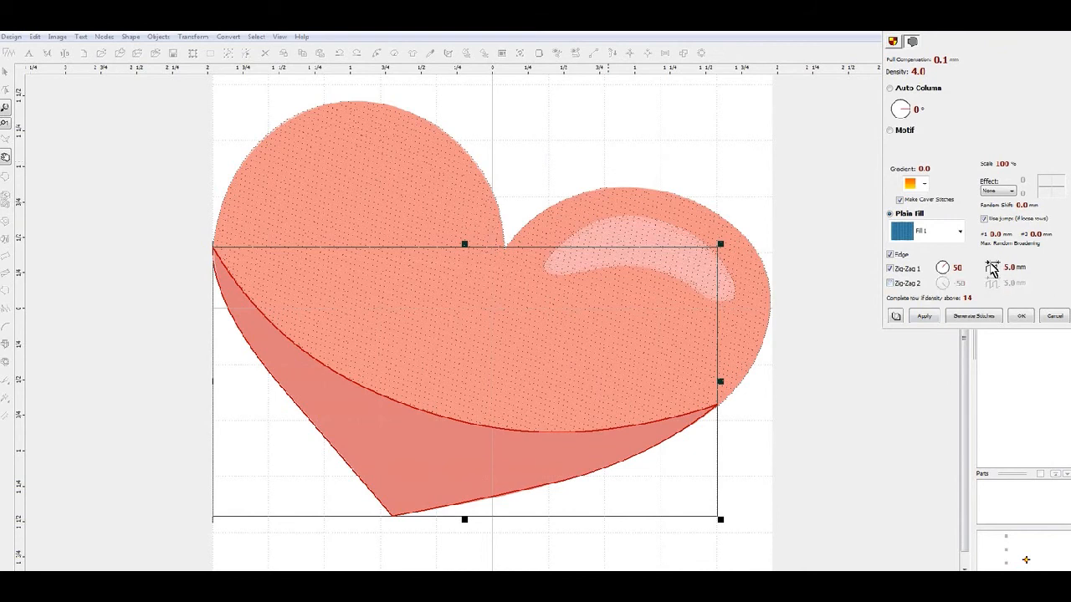
click(992, 269)
click(73, 131)
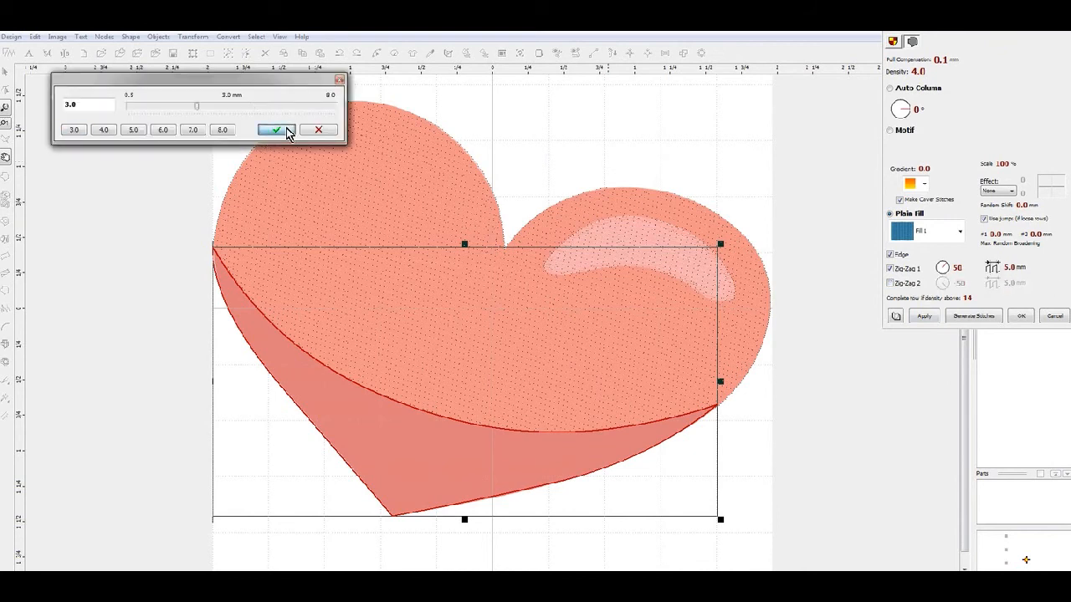
click(276, 130)
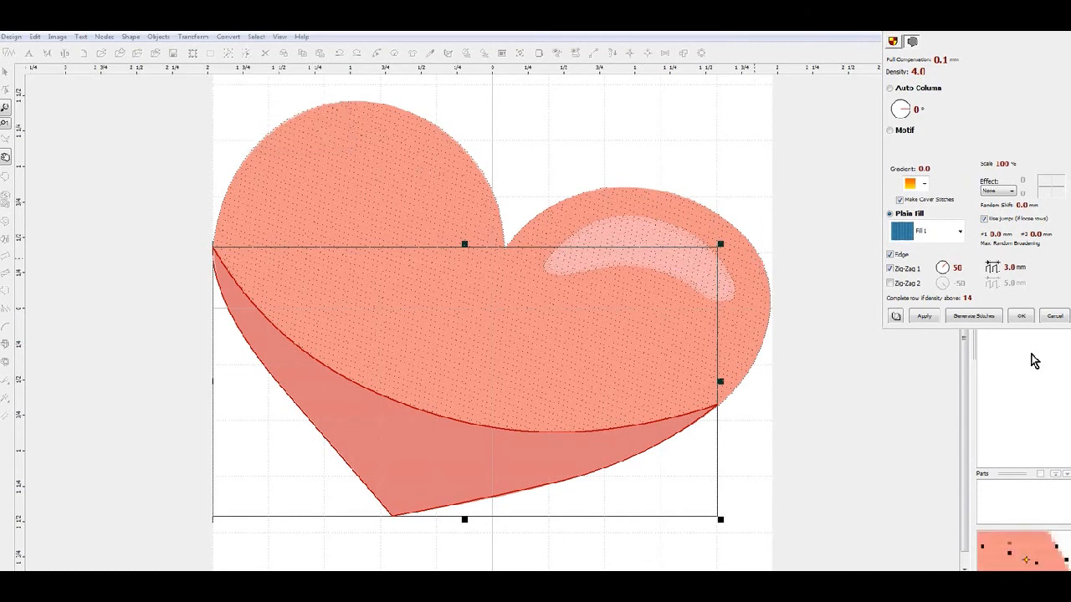
click(992, 315)
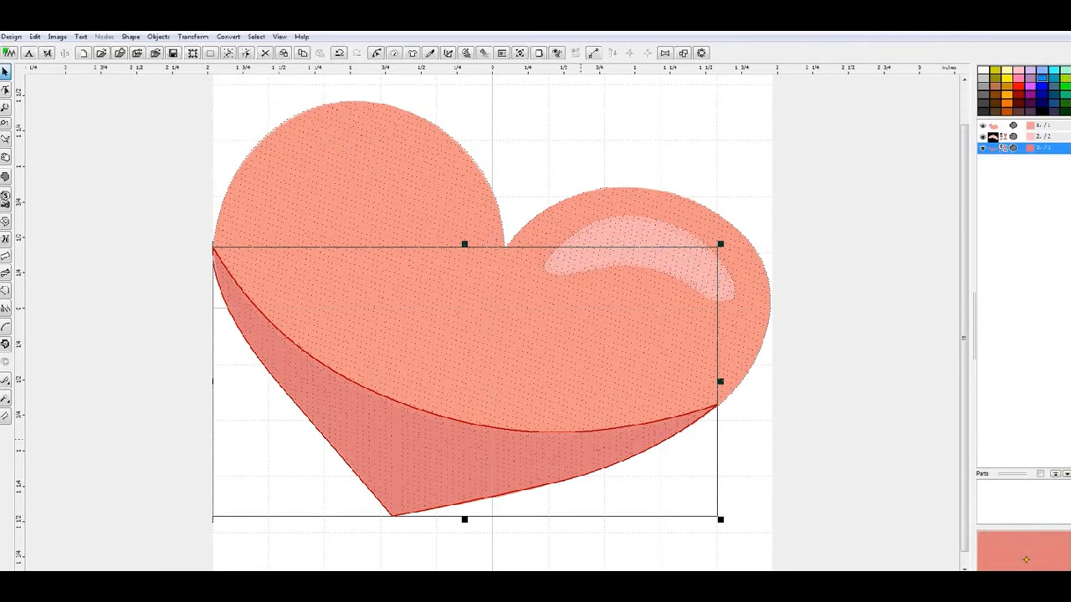
Deselect the shadow and examine the whole heart in the 3D stitch preview
scroll(609, 378, down, 3)
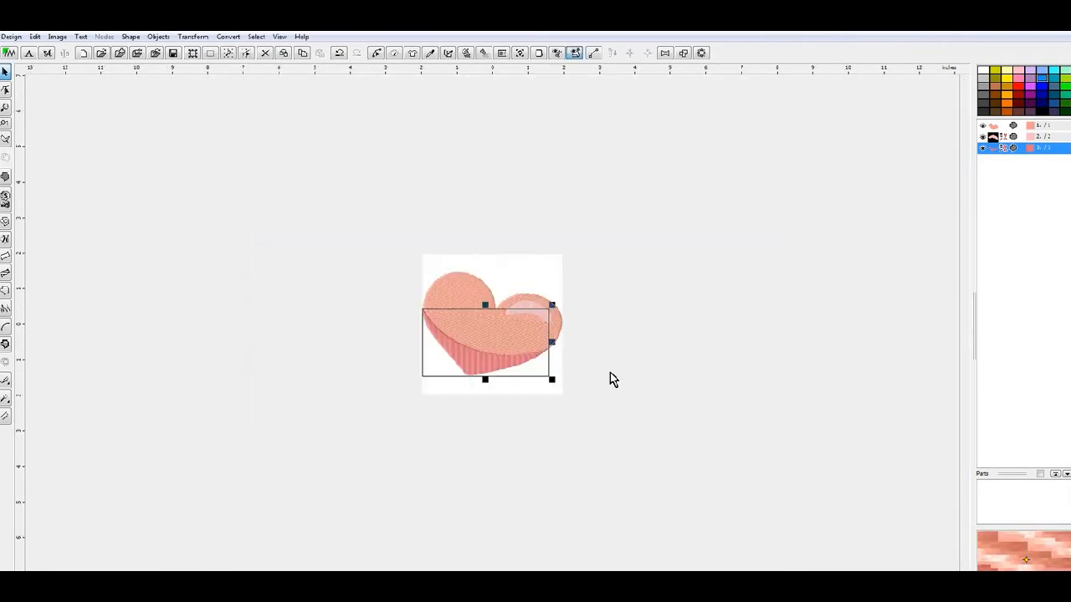
scroll(553, 370, up, 2)
click(610, 444)
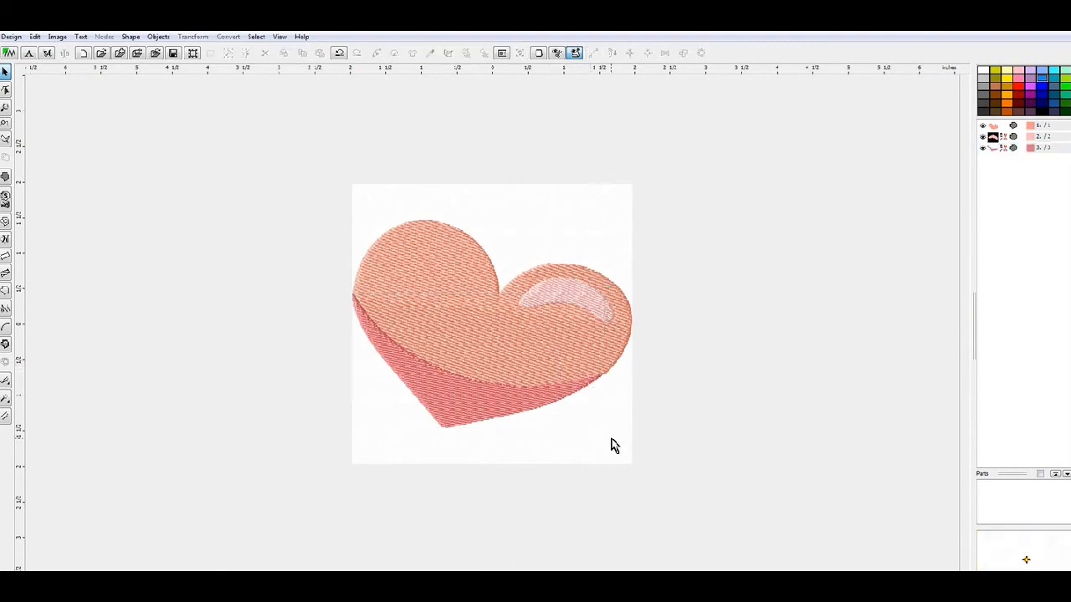
Save the design as ShadedHeart-4x4 in Embird Outline Format in the ShadedHeart folder
click(12, 37)
click(38, 117)
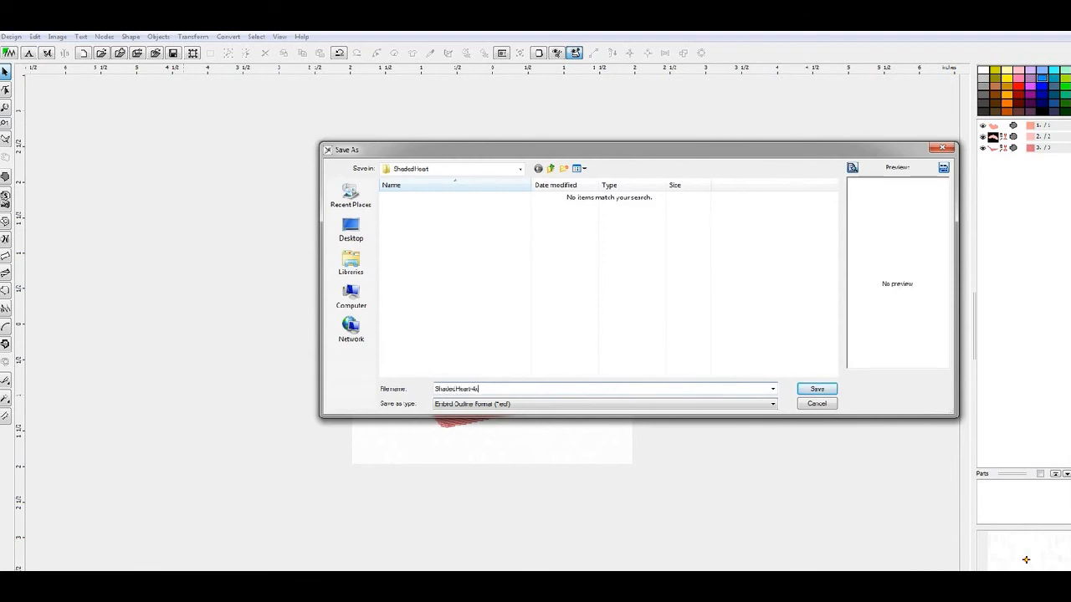
click(808, 393)
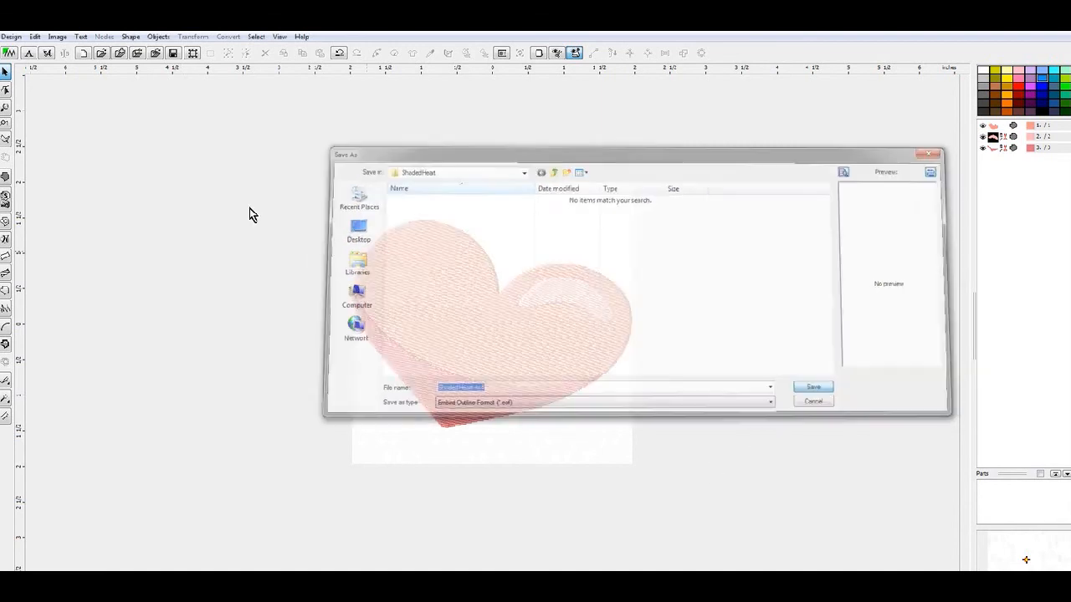
Compile the heart design and transfer it to Embird Editor
click(11, 37)
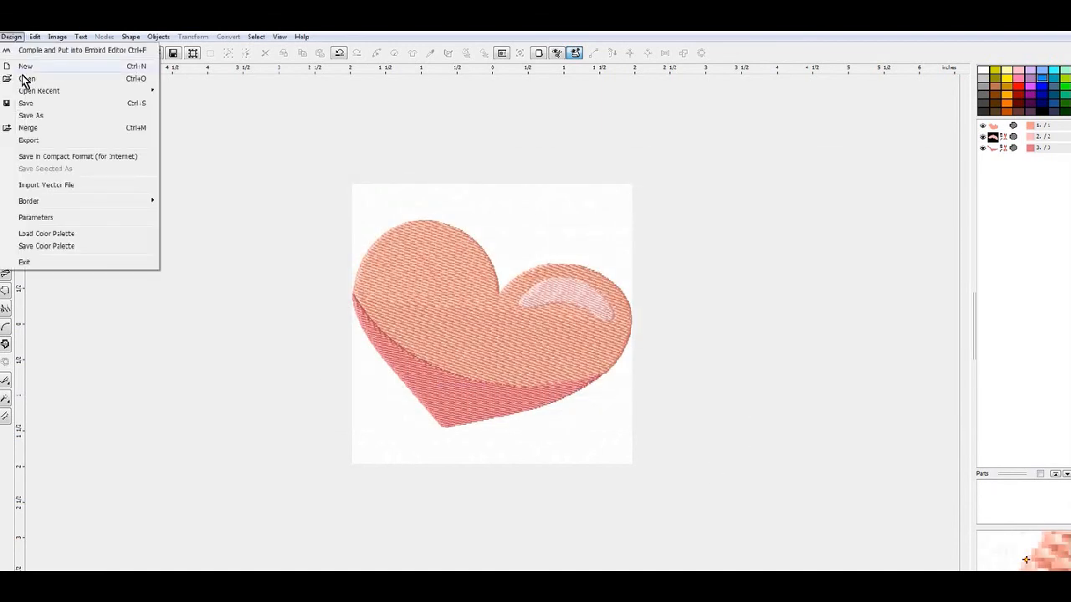
click(49, 52)
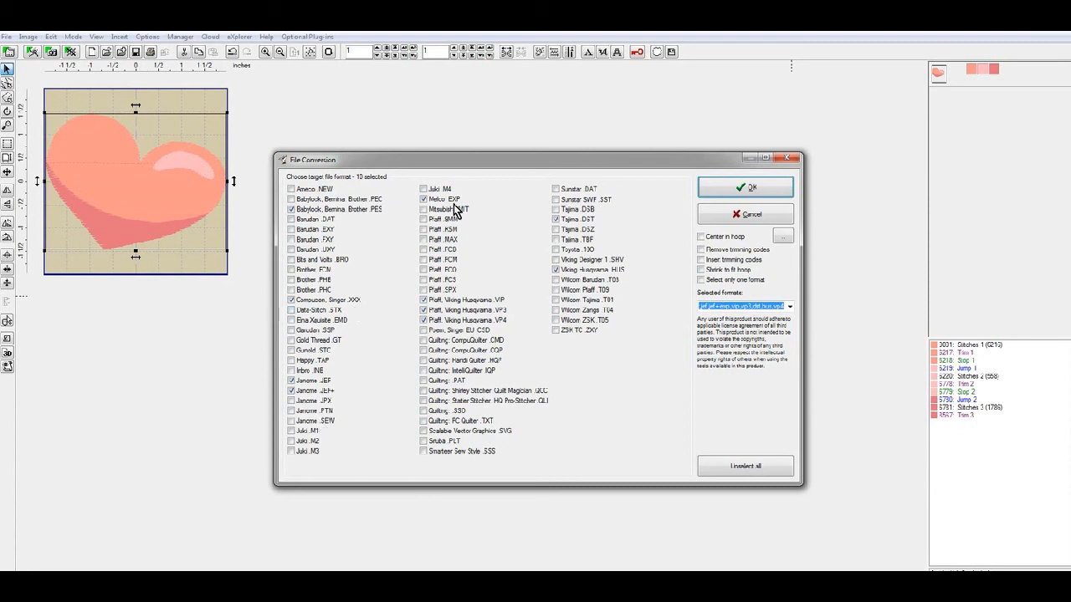
Convert the design to PES, XXX, JEF, JEF+, EXP, VIP, VP3, VP4, DST and HUS as ShadedHeart-4x4, and show the ShadedHeart folder in Windows Explorer
click(771, 189)
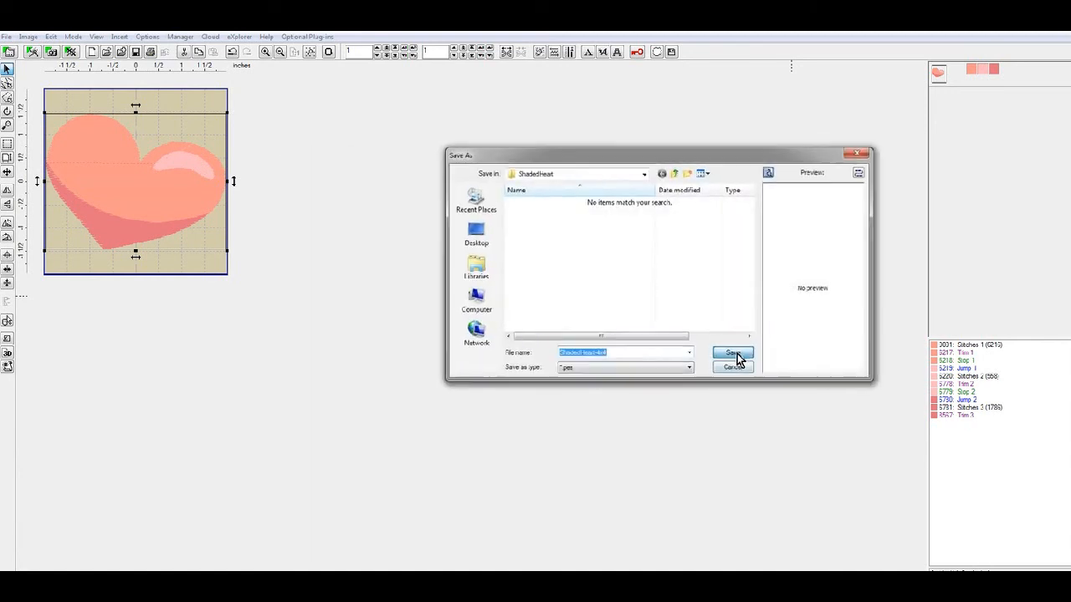
click(736, 356)
click(576, 332)
click(668, 254)
click(638, 346)
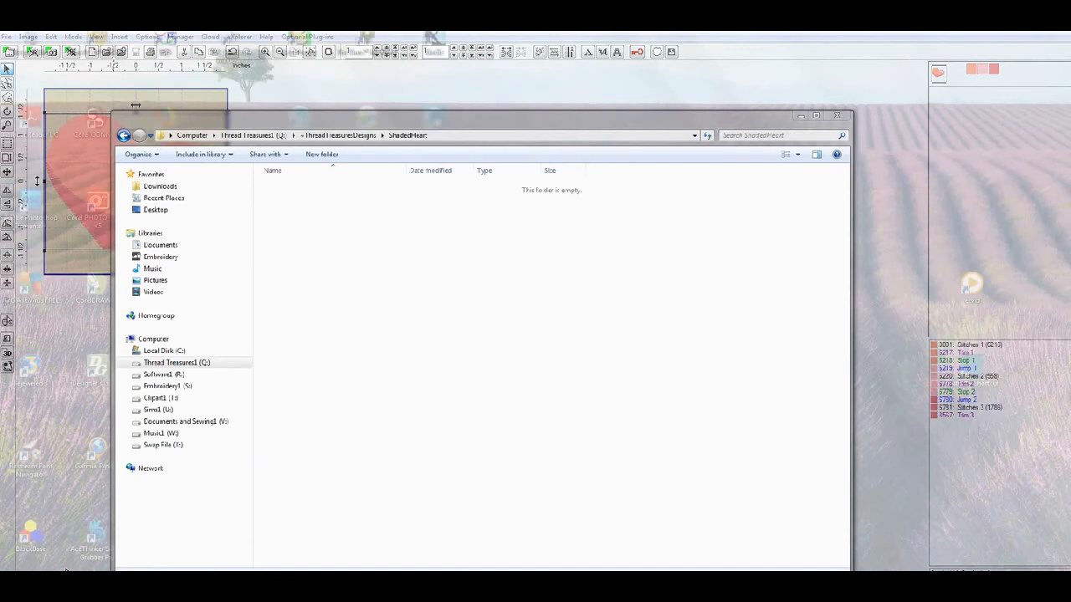
click(67, 543)
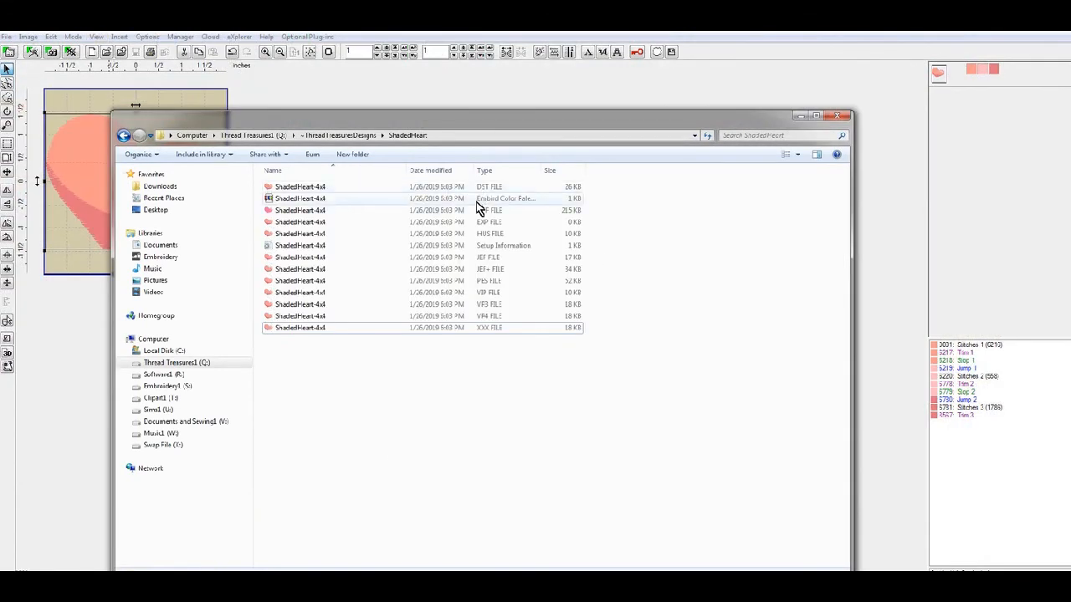